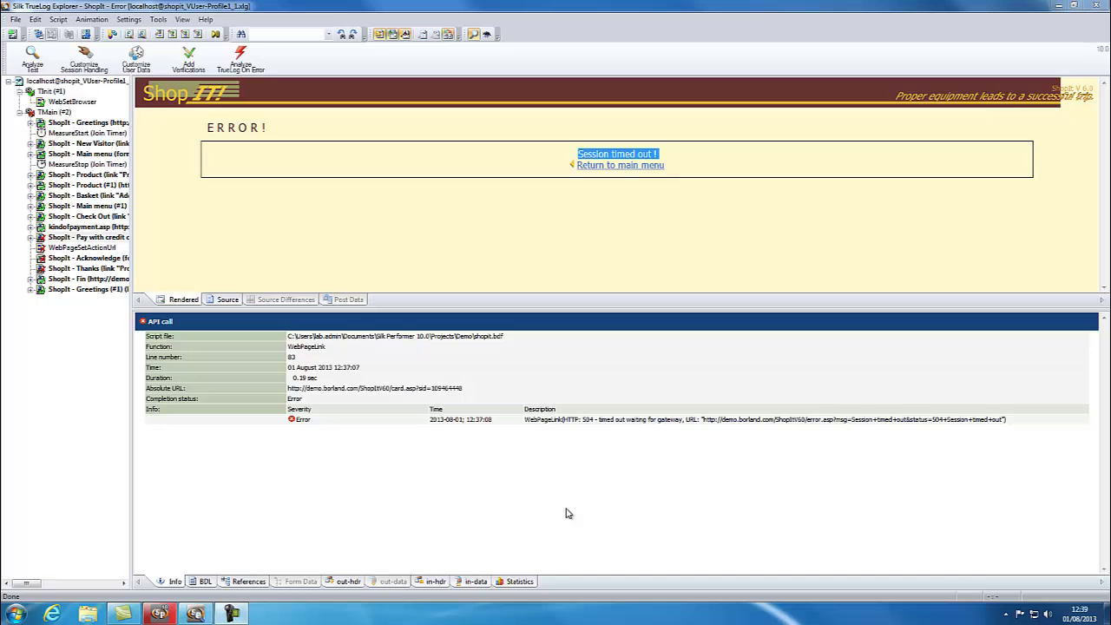
# Load the record TrueLog shopit.record.xlg beside the replay to find differences, with no content differences reported.
pyautogui.click(85, 61)
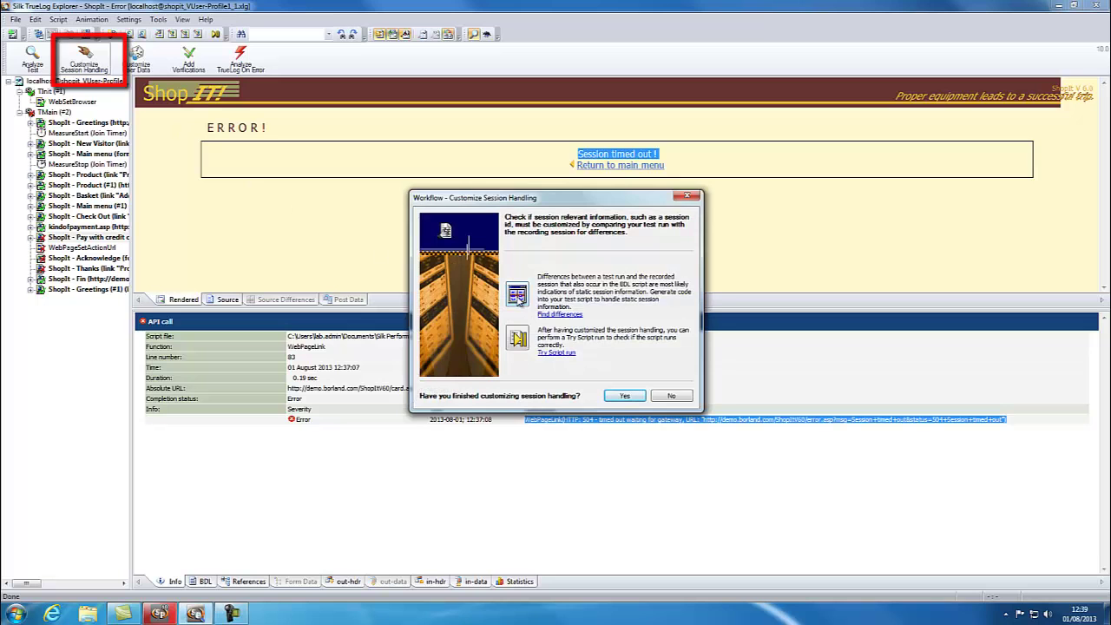
pyautogui.click(518, 297)
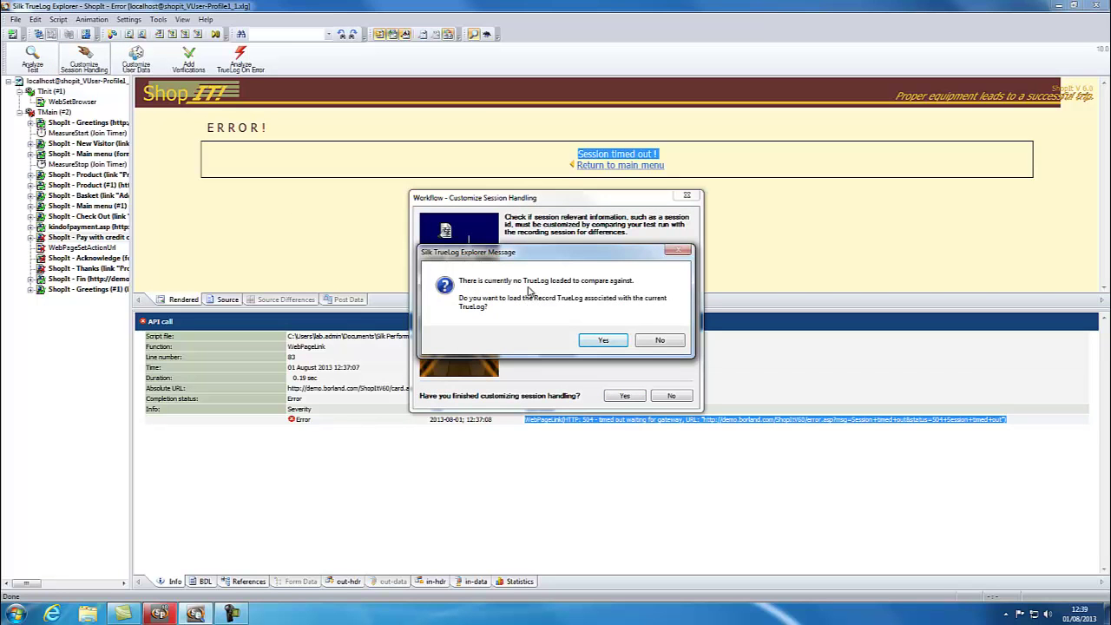
pyautogui.click(605, 340)
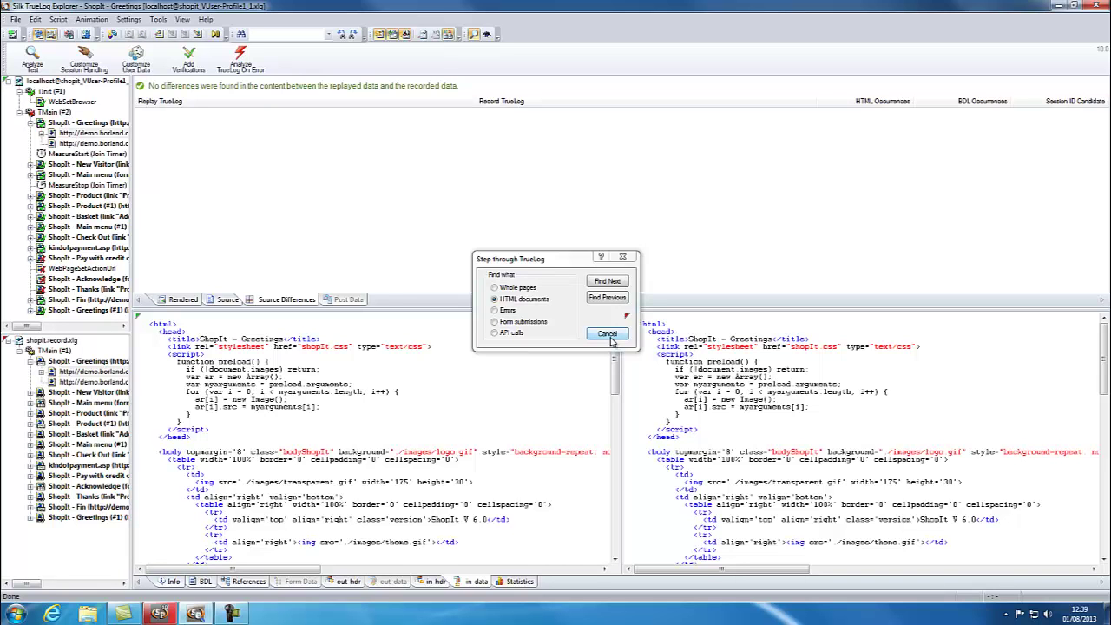
# Step through whole pages from ShopIt - Greetings with both TrueLogs kept synchronized.
pyautogui.click(513, 290)
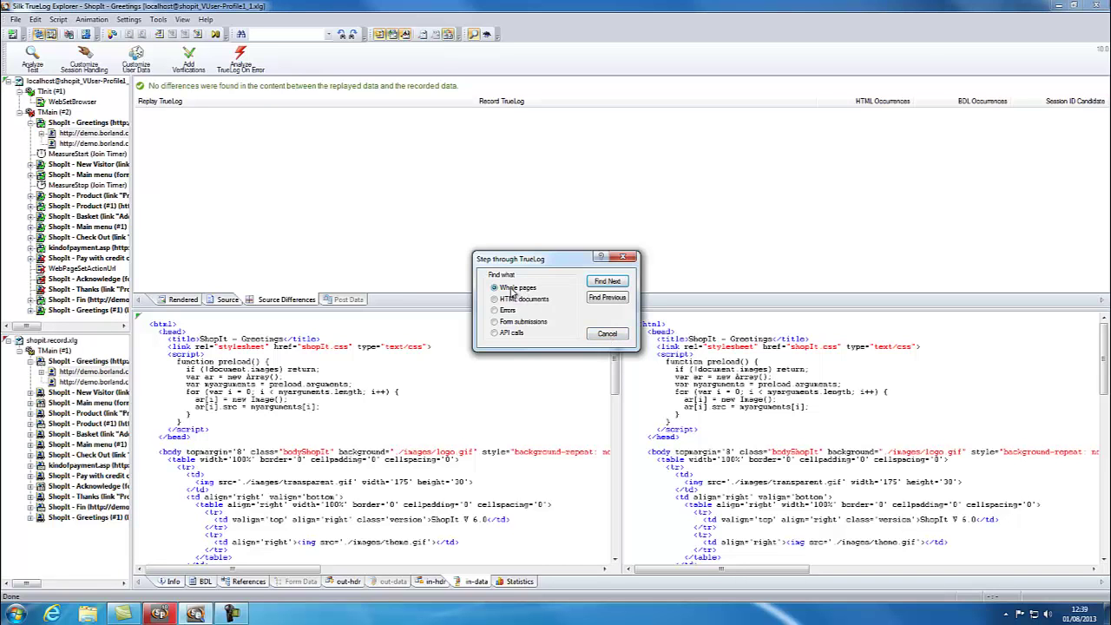
pyautogui.click(62, 124)
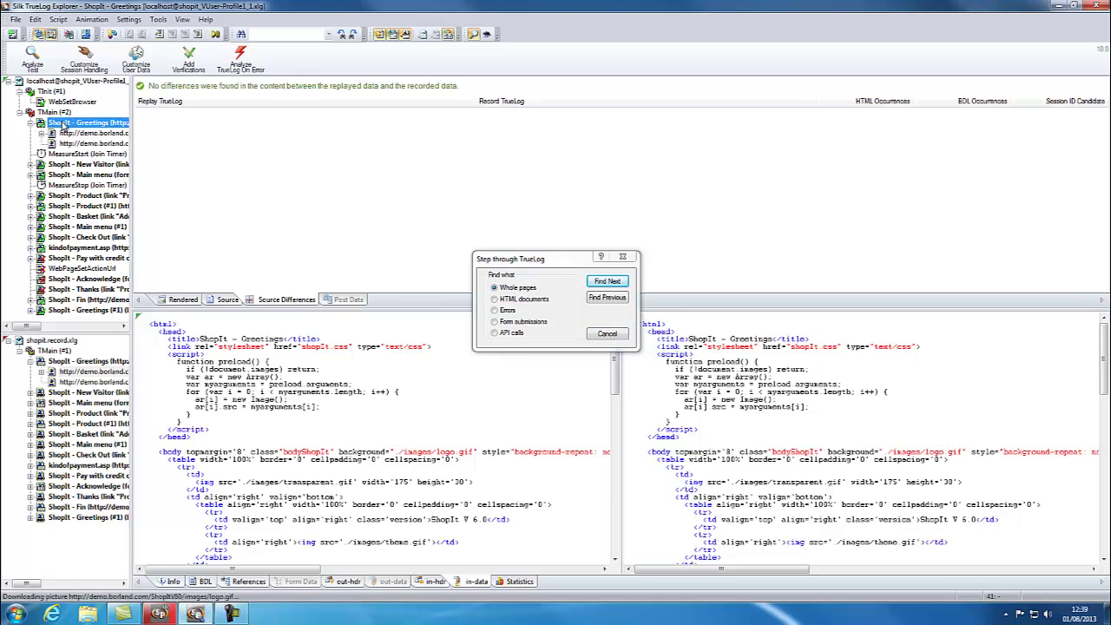
pyautogui.click(69, 35)
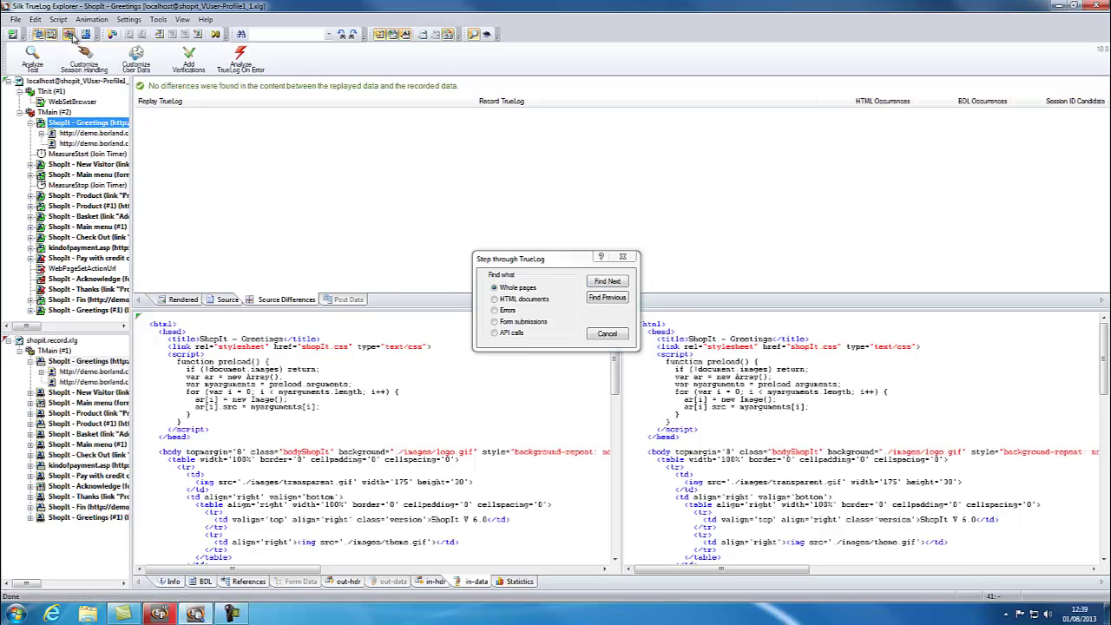
pyautogui.click(292, 302)
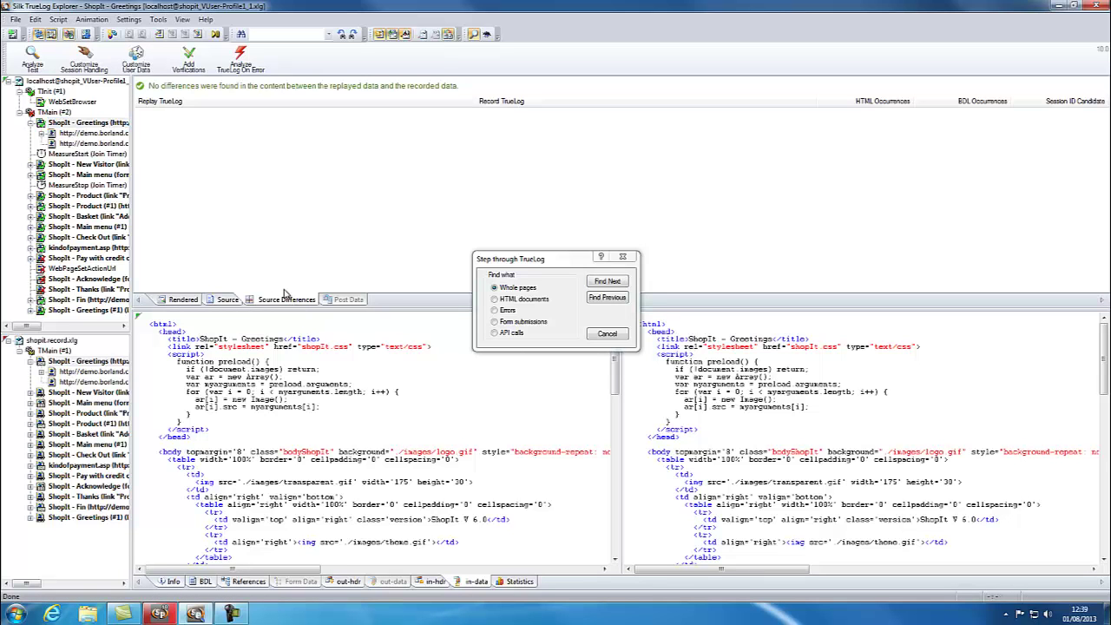
# Advance through New Visitor, Main menu, Product, Basket and Main menu pages to Check Out.
pyautogui.click(606, 283)
pyautogui.click(607, 282)
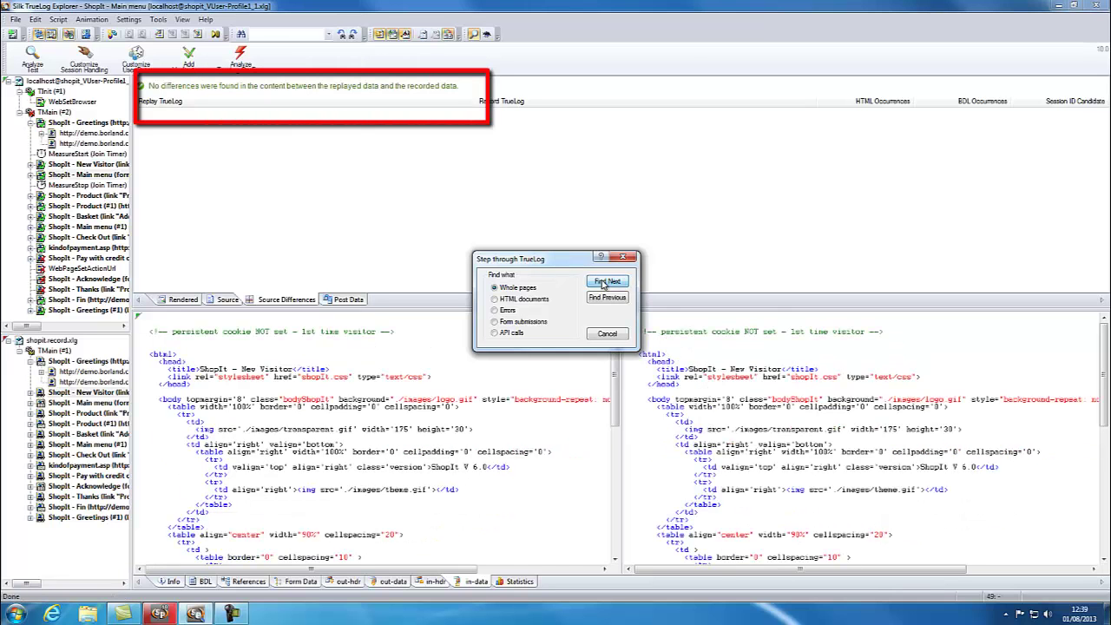
pyautogui.click(607, 282)
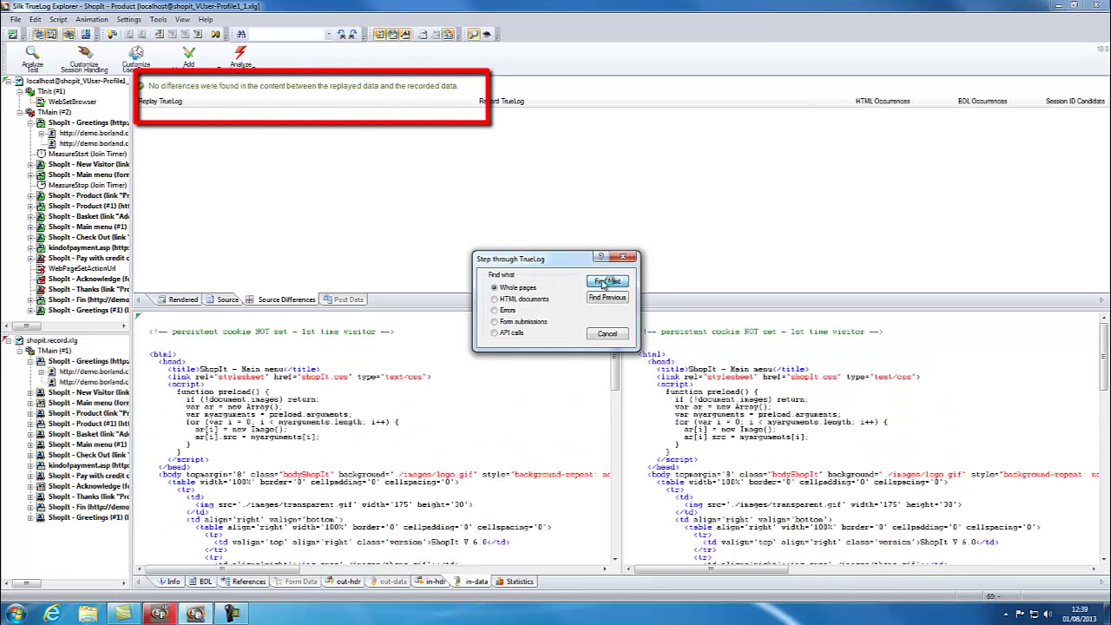
pyautogui.click(606, 282)
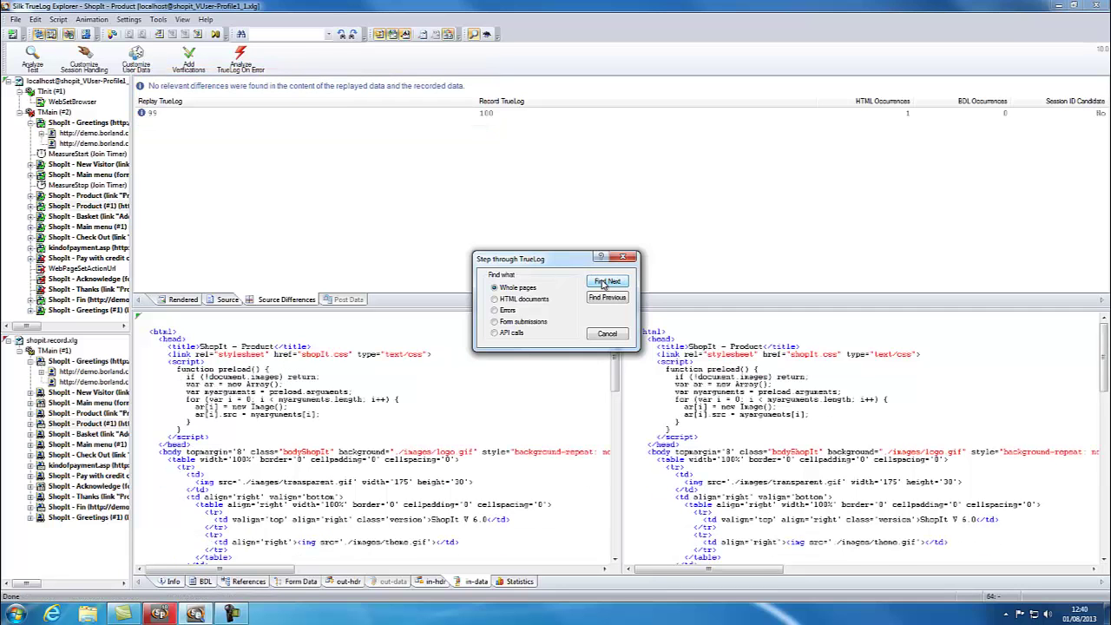
pyautogui.click(607, 282)
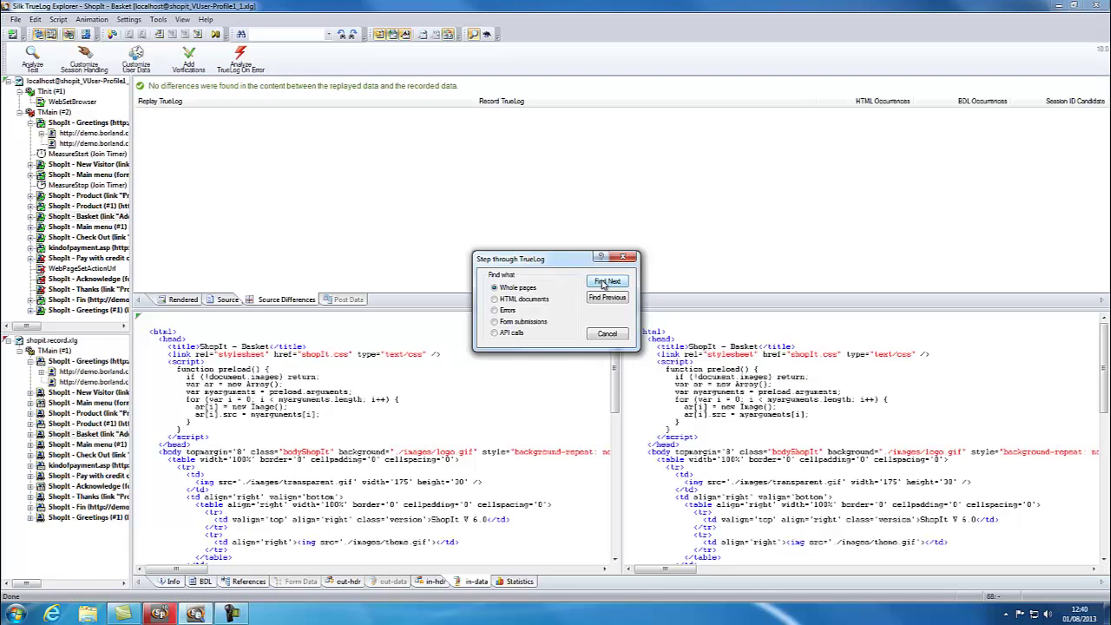
pyautogui.click(607, 282)
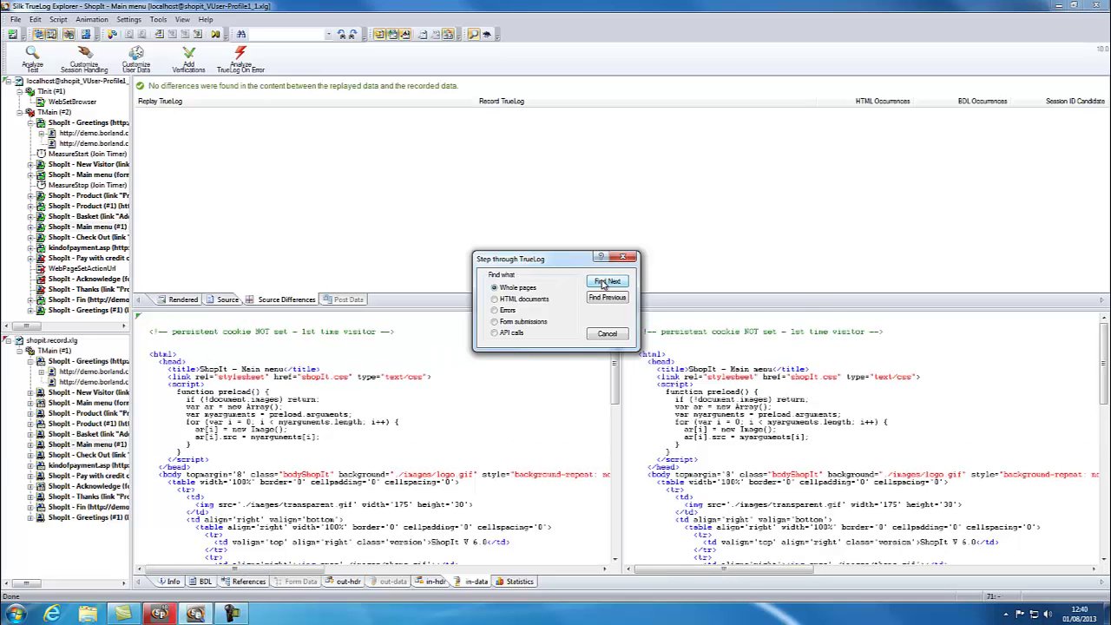
pyautogui.click(607, 282)
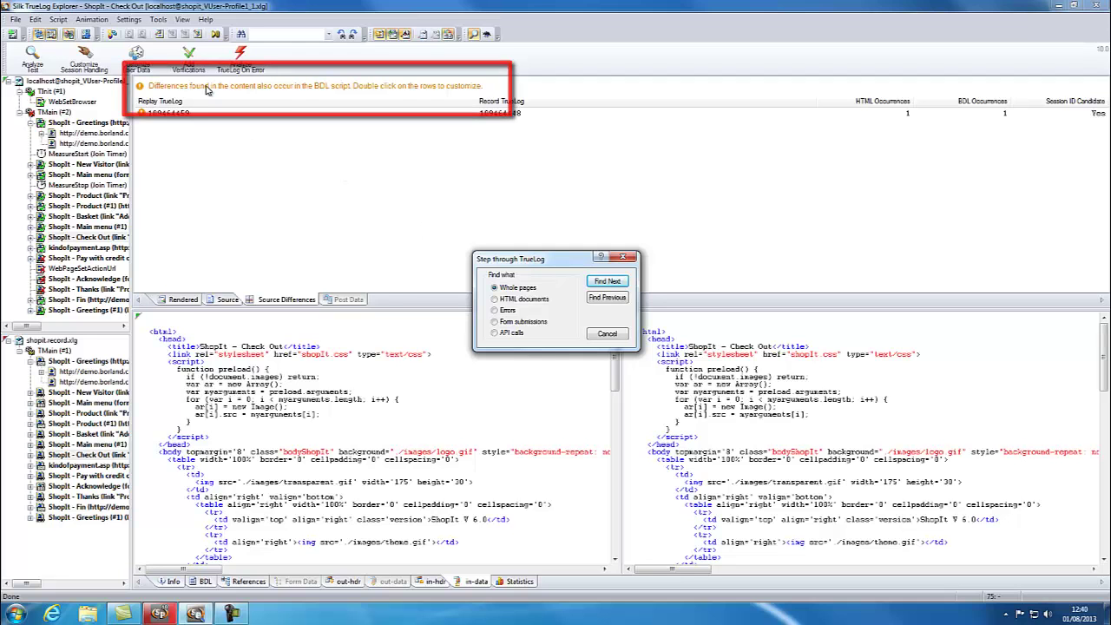
# Insert a parsing function that captures session ID 109464459 into variable sSessionInfo1.
pyautogui.click(178, 119)
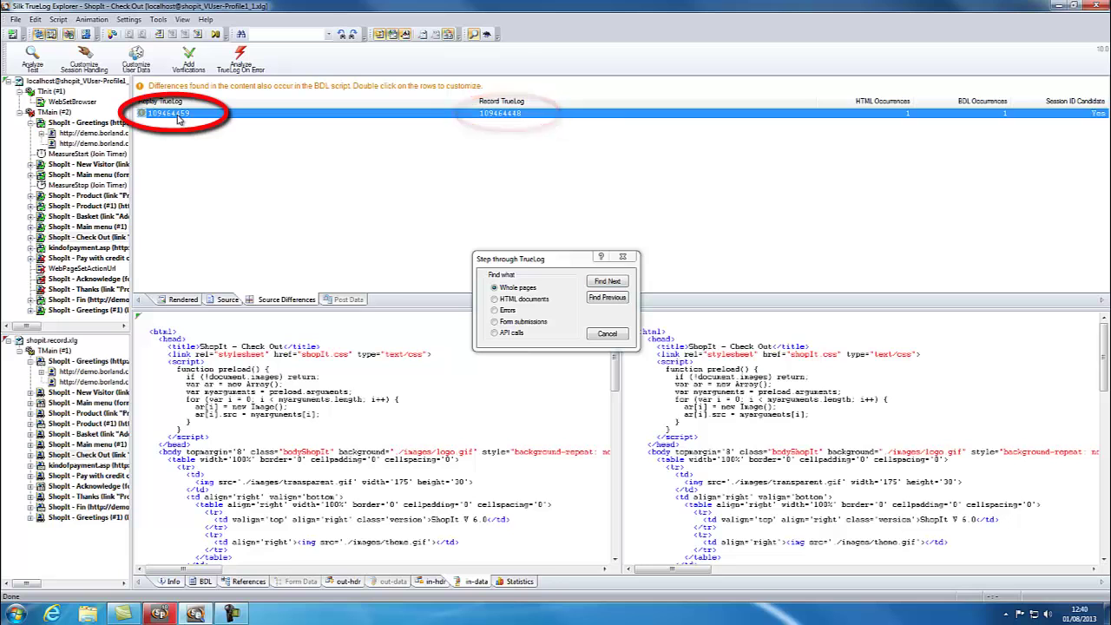
pyautogui.rightClick(177, 120)
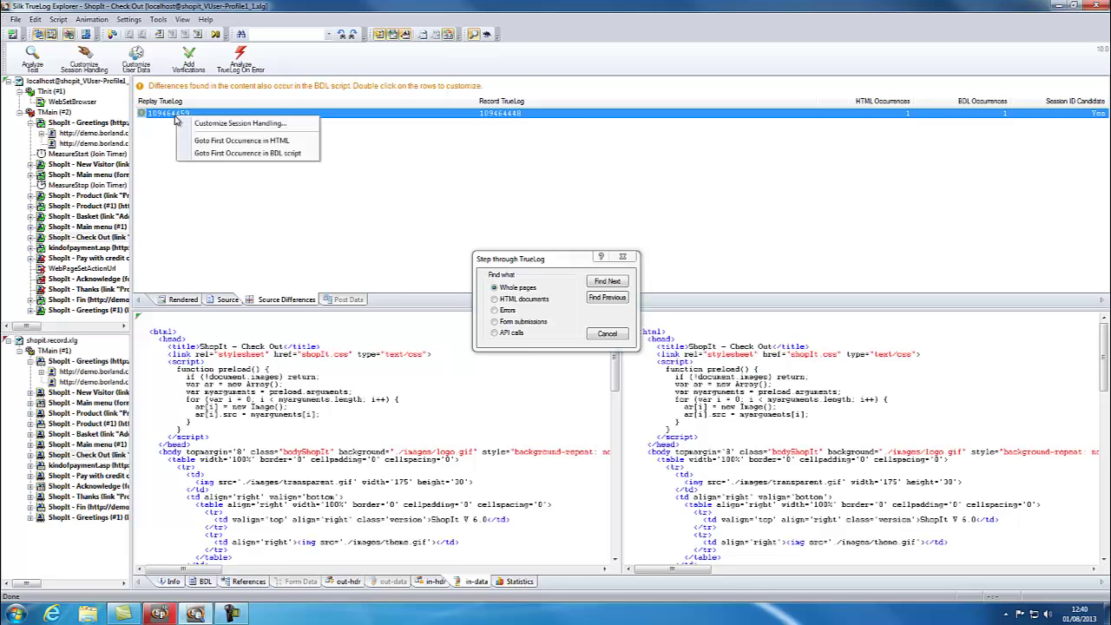
pyautogui.click(192, 124)
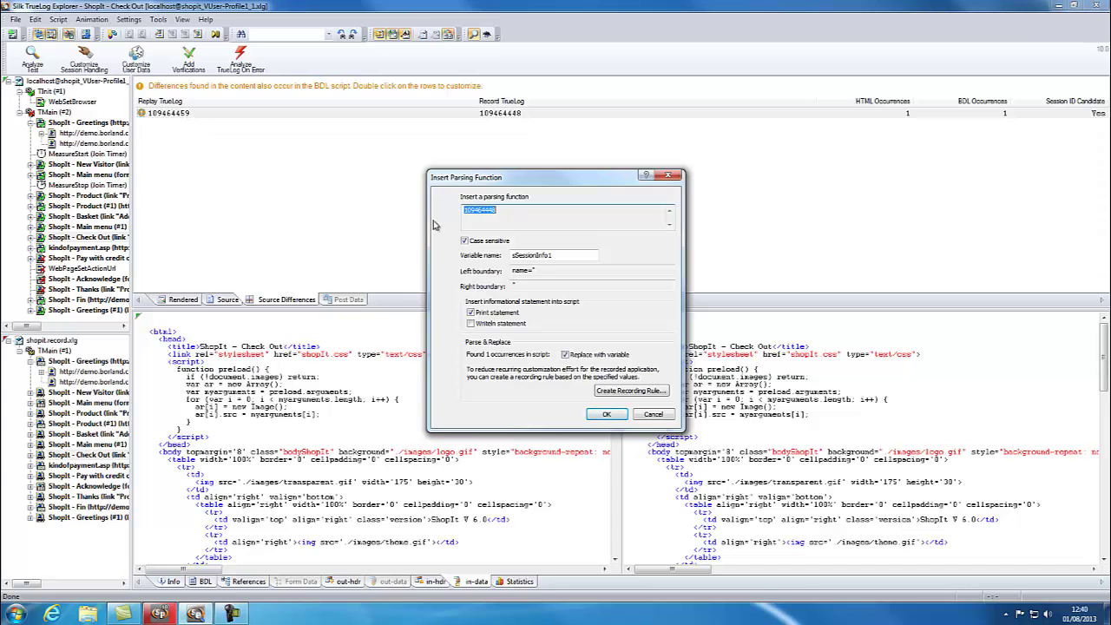
pyautogui.click(552, 255)
pyautogui.moveTo(551, 255); pyautogui.dragTo(513, 256)
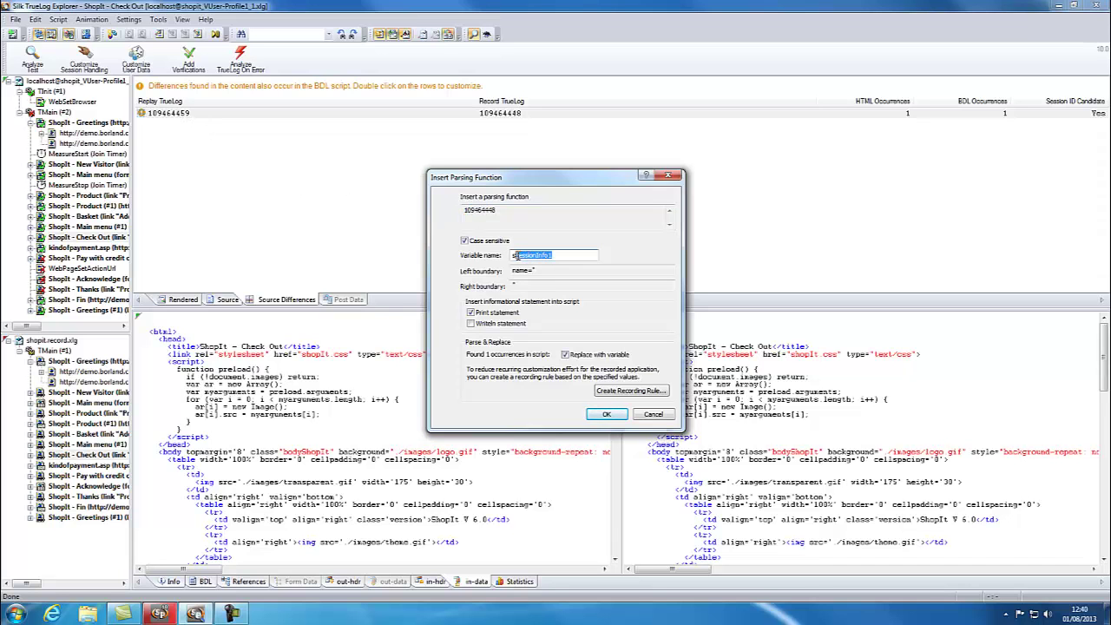
pyautogui.click(565, 269)
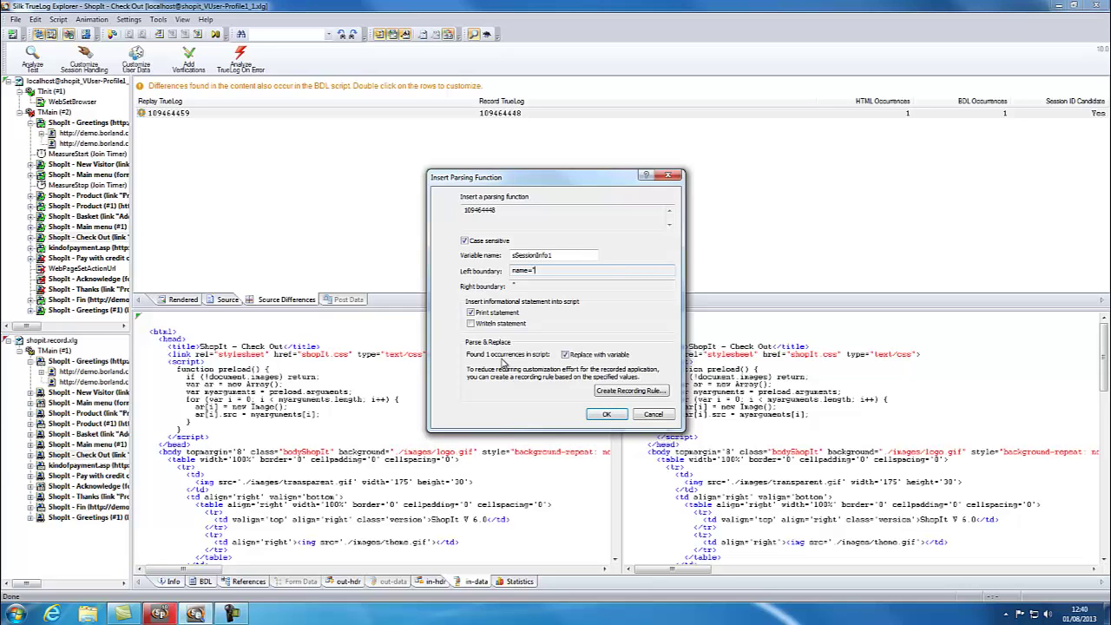
pyautogui.click(606, 414)
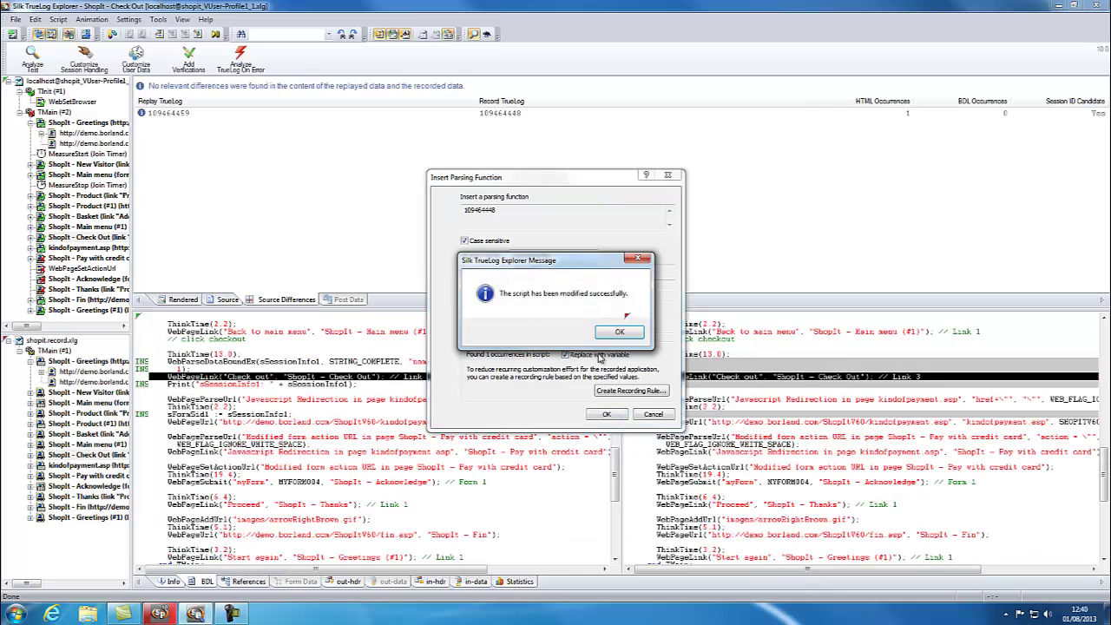
pyautogui.click(618, 334)
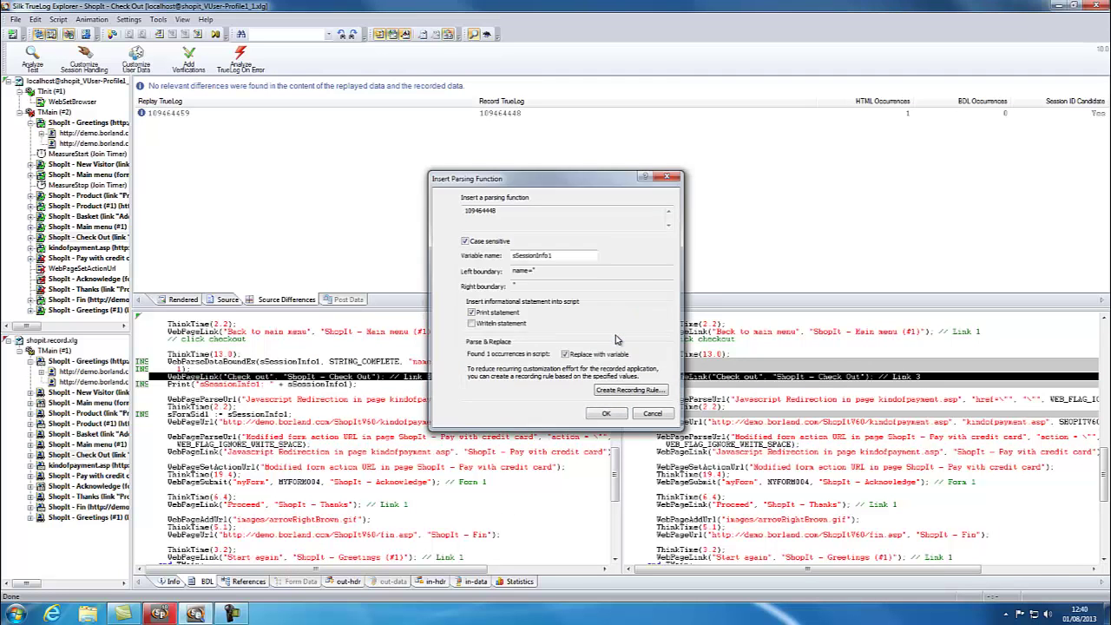
# Stop stepping and start a Try Script run with one virtual user.
pyautogui.click(615, 337)
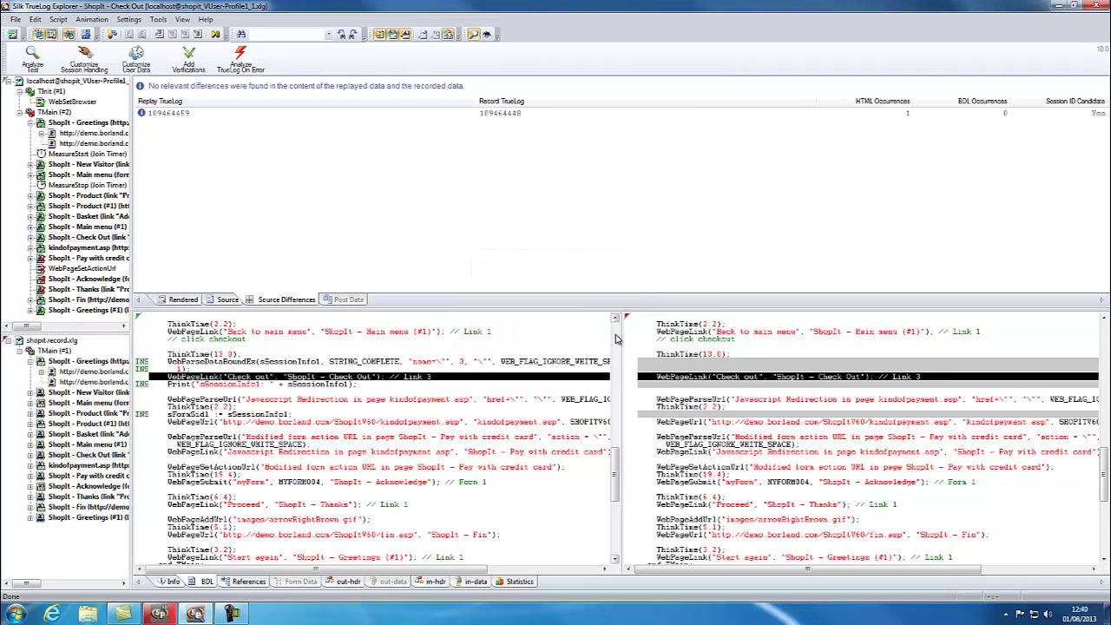
pyautogui.click(216, 34)
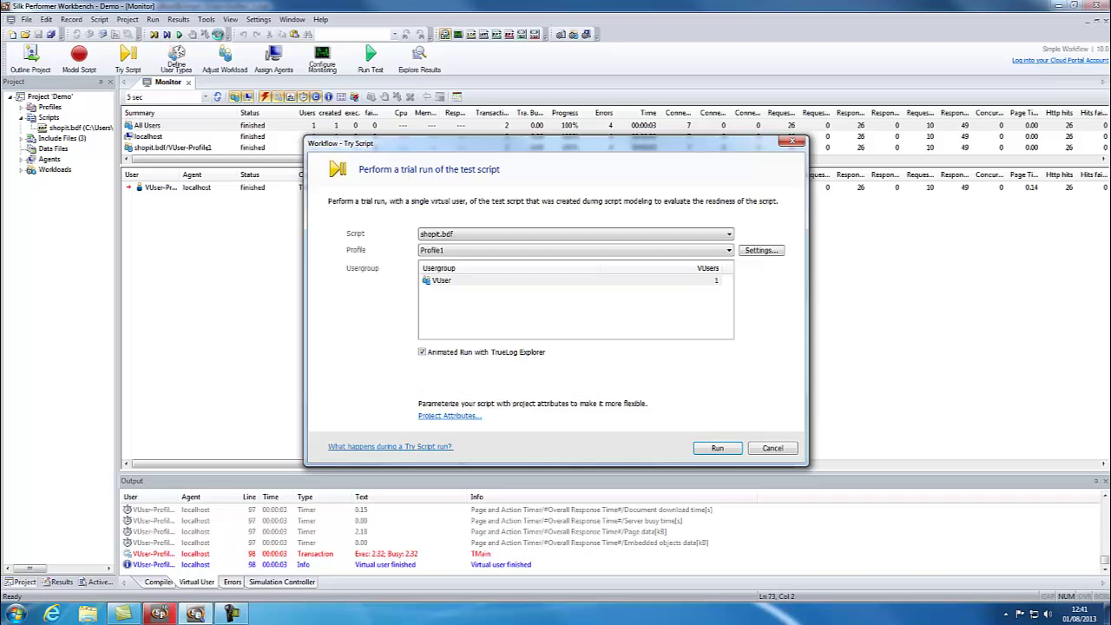
pyautogui.click(717, 448)
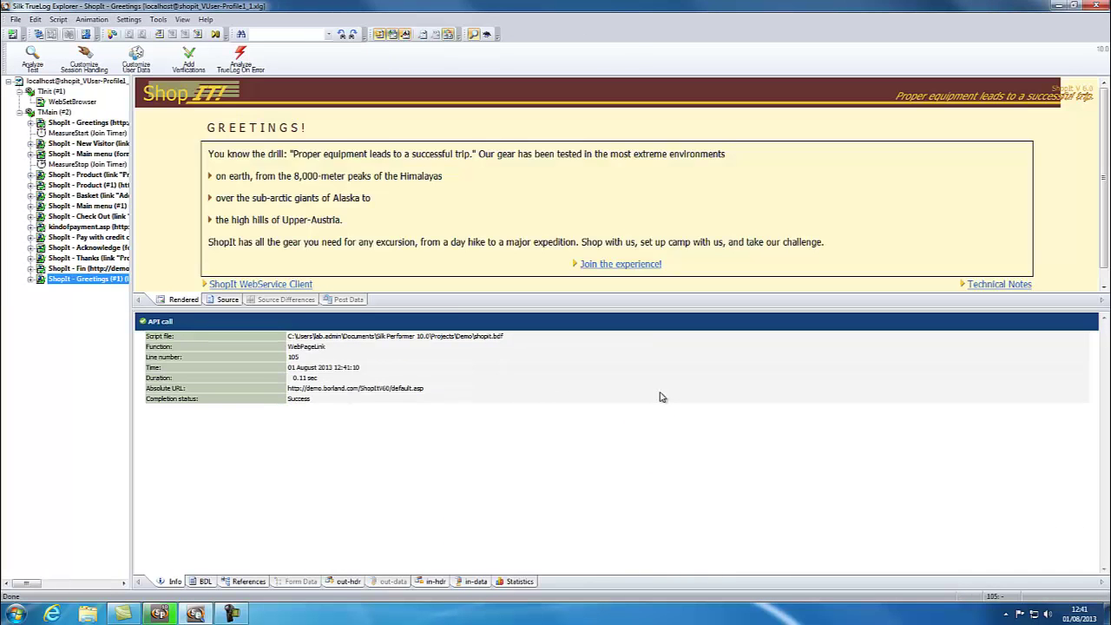
# Show the new replay's ShopIt - Pay with credit card page, whose API call now succeeds.
pyautogui.click(98, 238)
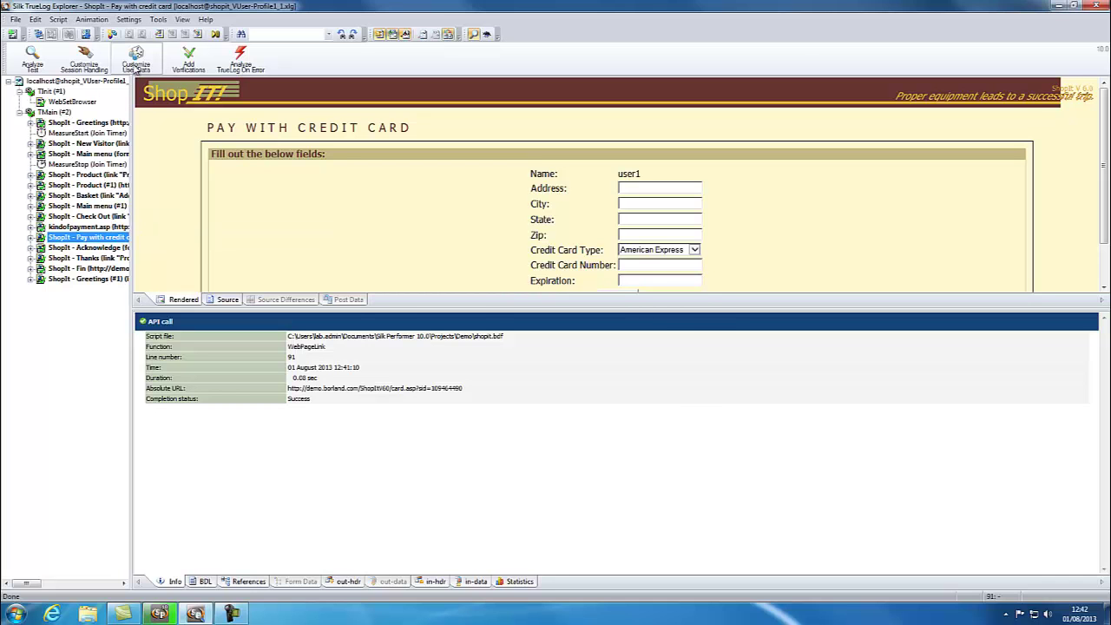
# Step through user input data in HTML forms to the Welcome new User name field.
pyautogui.click(136, 58)
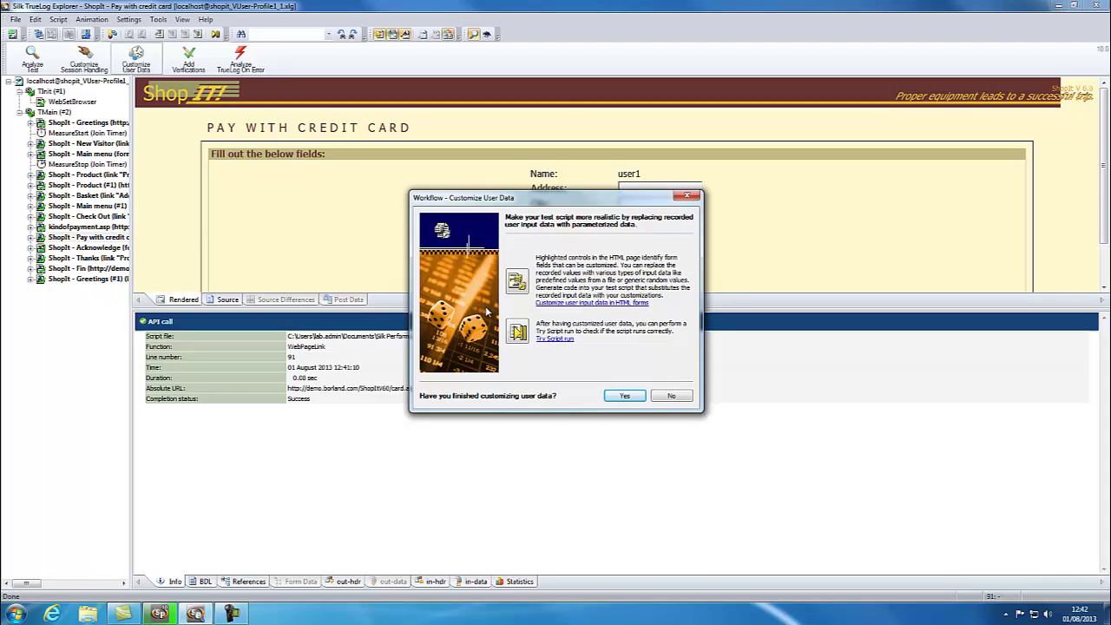
pyautogui.click(517, 283)
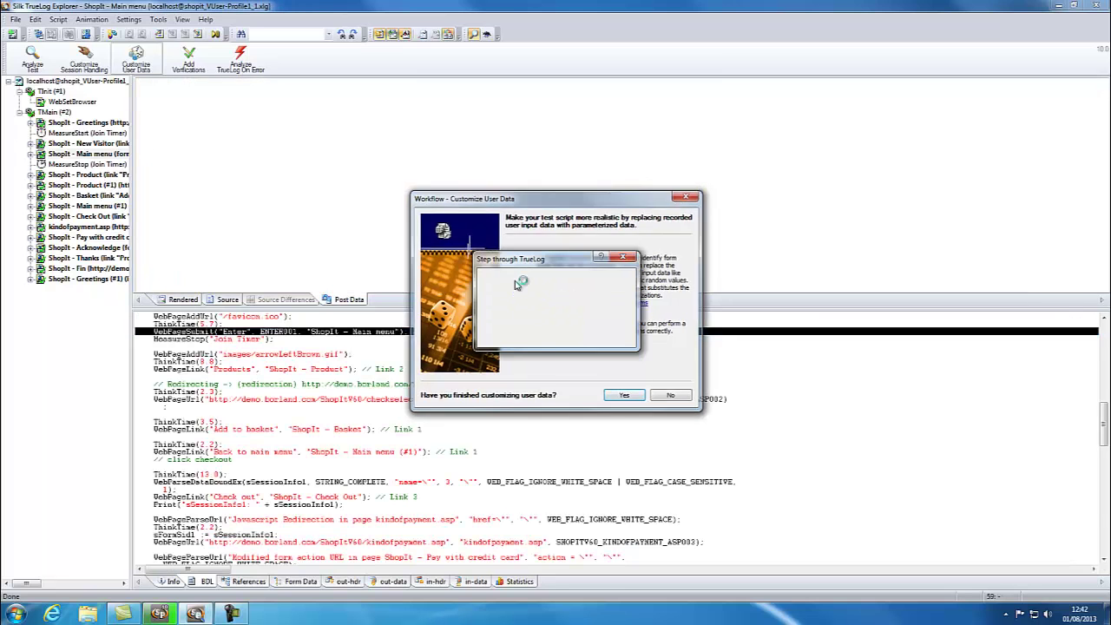
pyautogui.moveTo(528, 263); pyautogui.dragTo(513, 326)
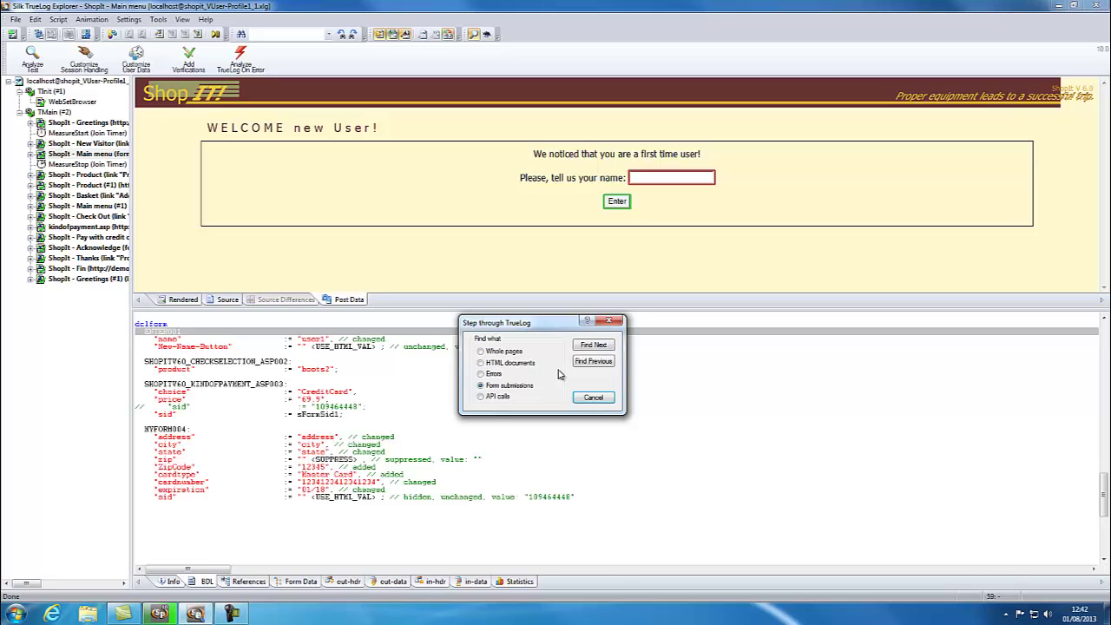
pyautogui.moveTo(660, 177)
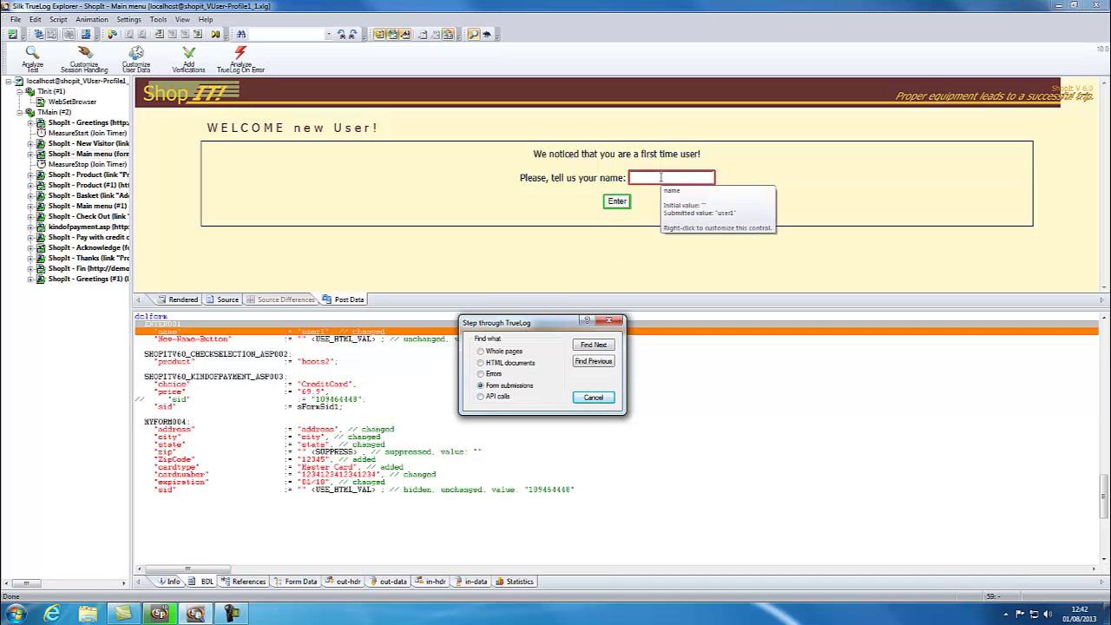
# Replace the name value 'user1' with new multi-column parameter psLoginColumn1 from the login file's Column 1.
pyautogui.rightClick(661, 177)
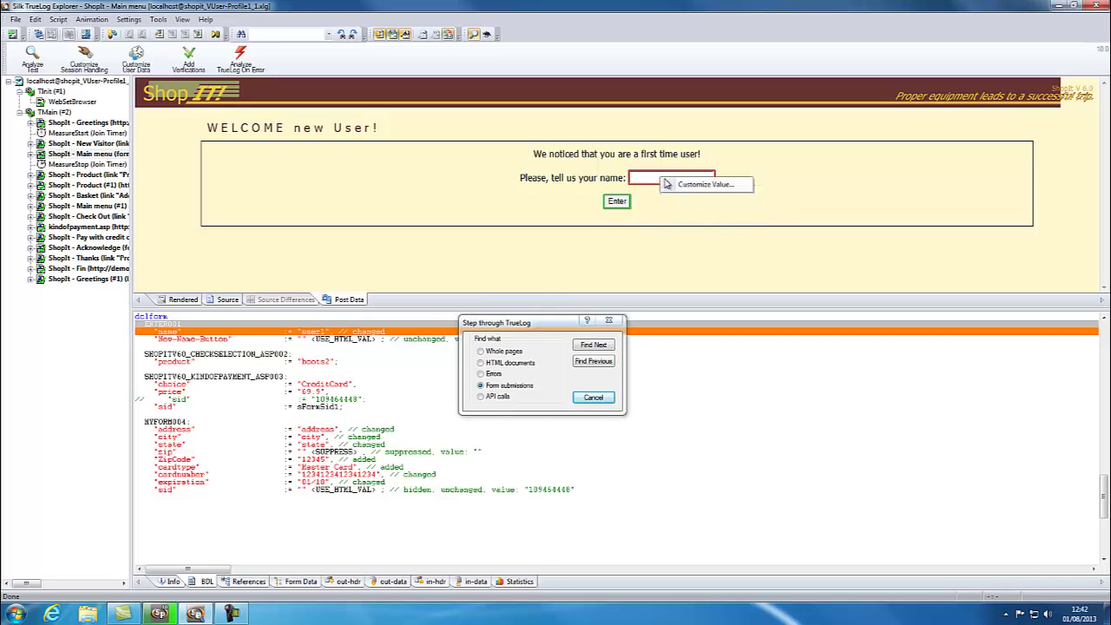
pyautogui.click(703, 185)
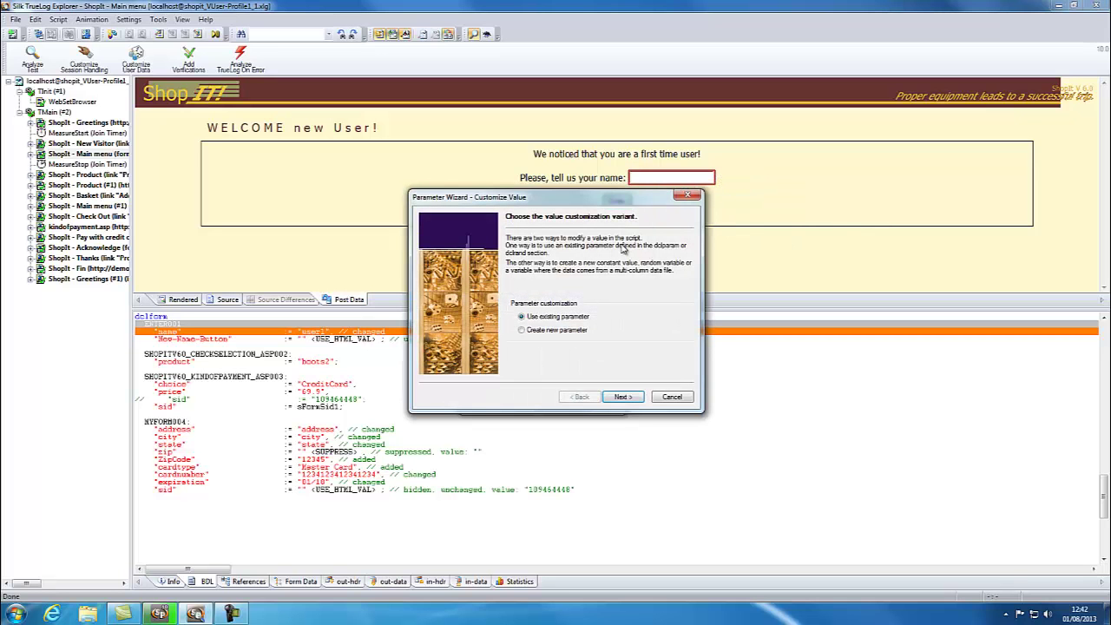
pyautogui.click(572, 334)
pyautogui.click(624, 397)
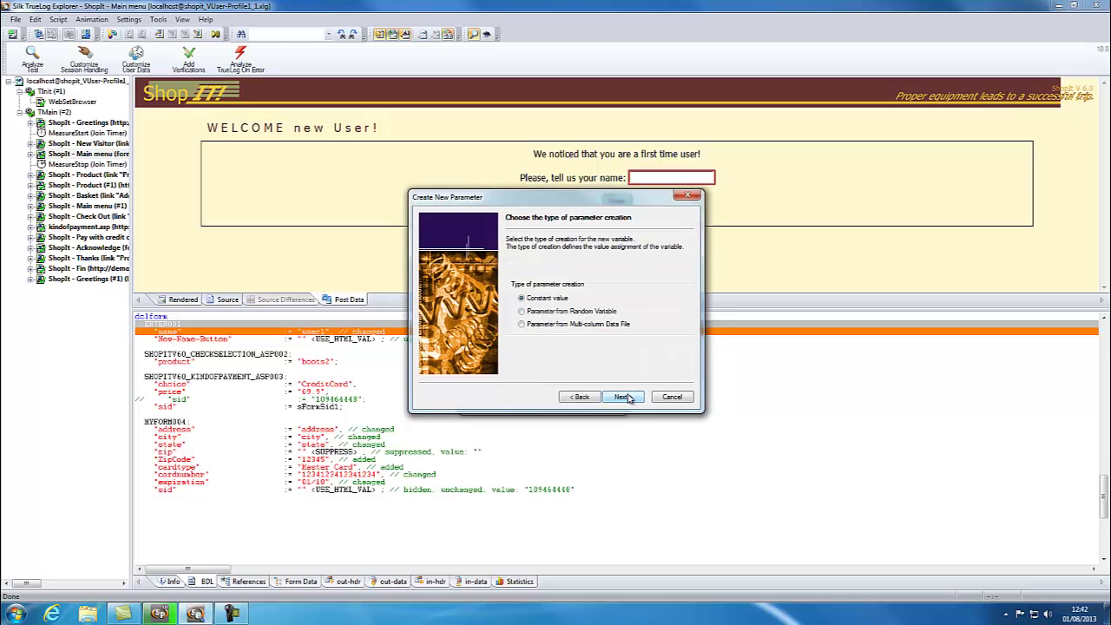
pyautogui.click(592, 327)
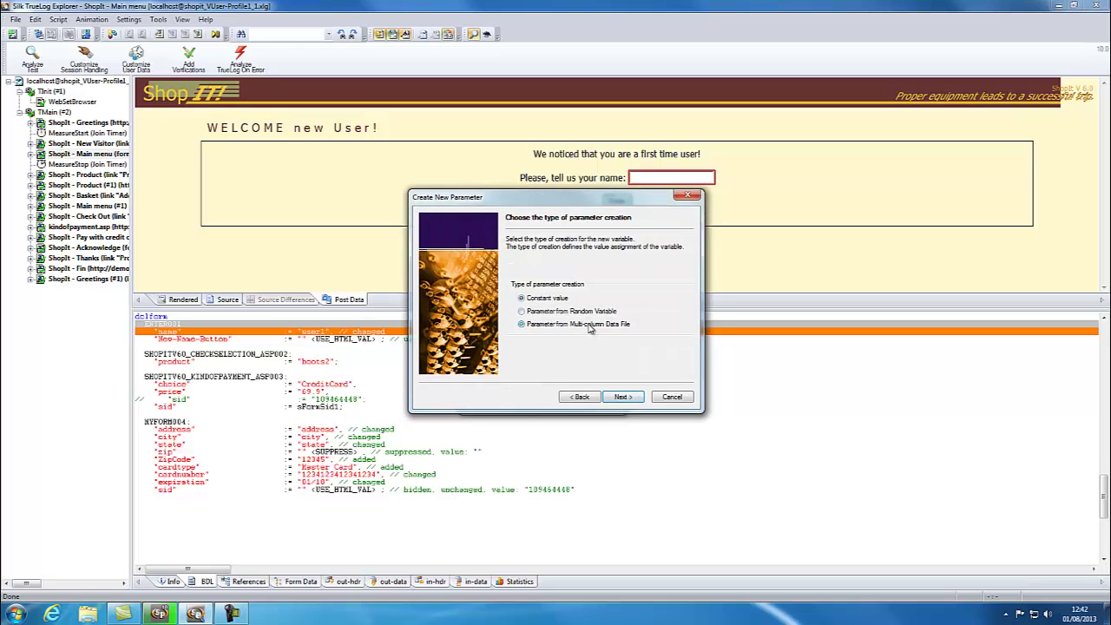
pyautogui.click(624, 396)
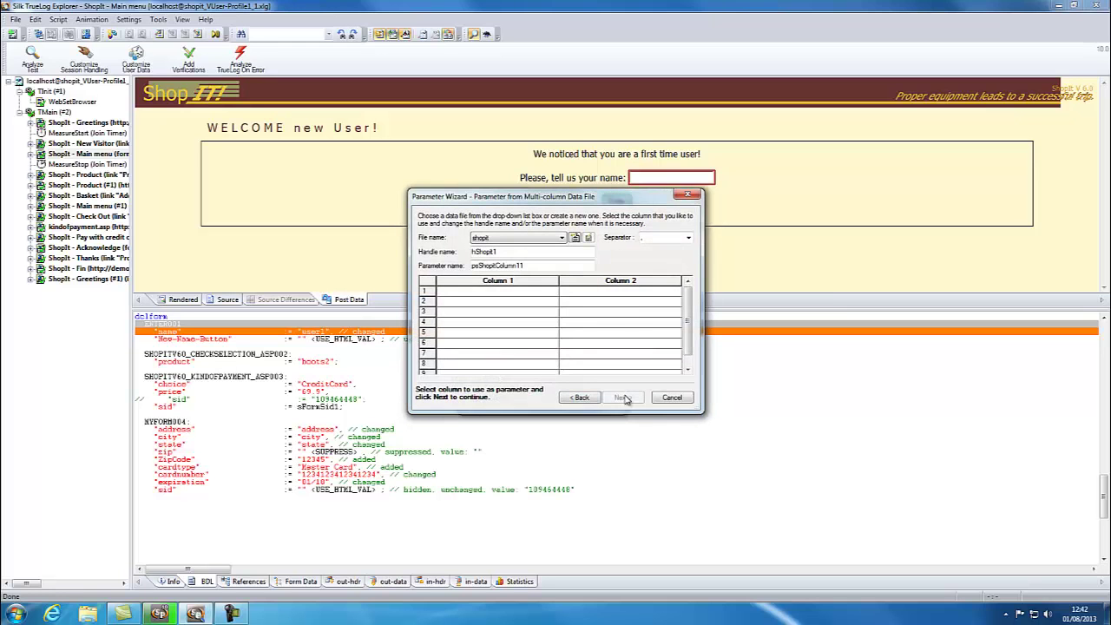
pyautogui.click(540, 238)
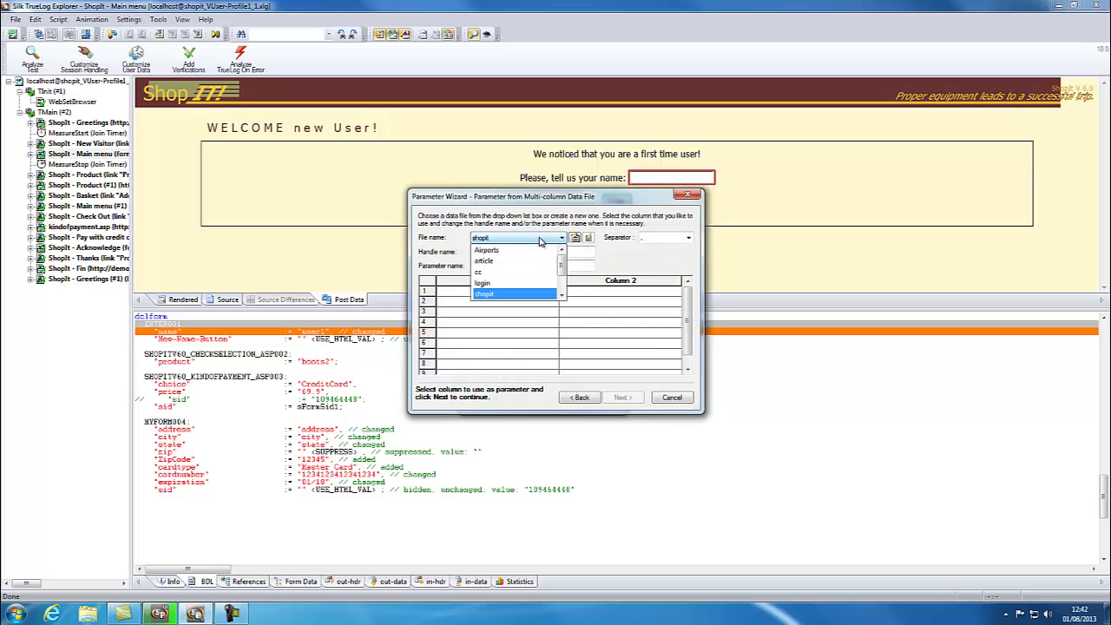
pyautogui.click(535, 284)
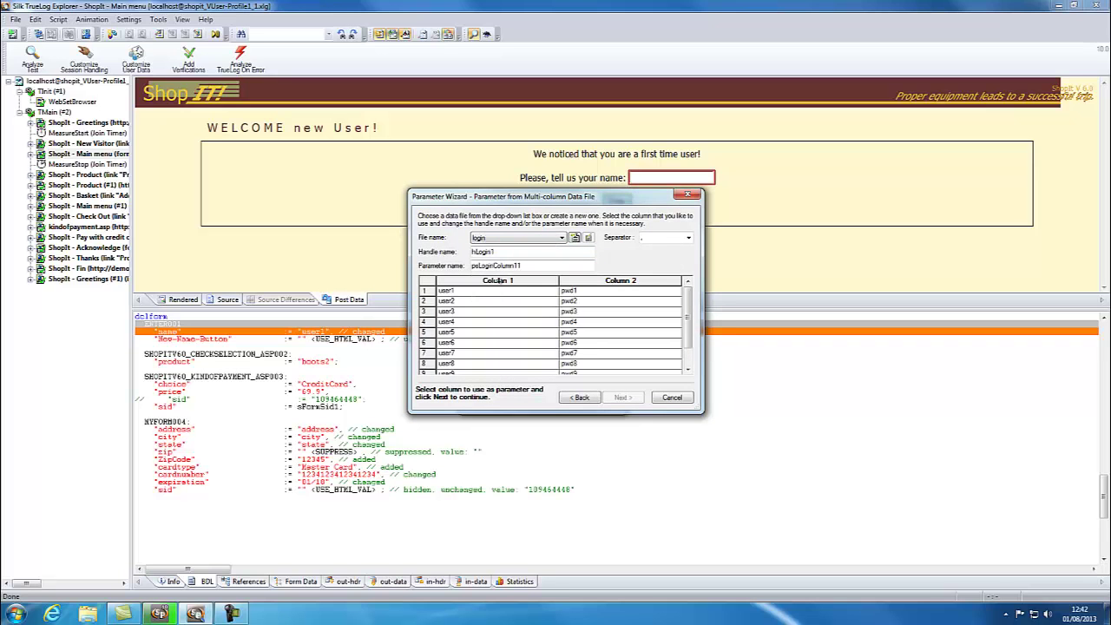
pyautogui.click(489, 281)
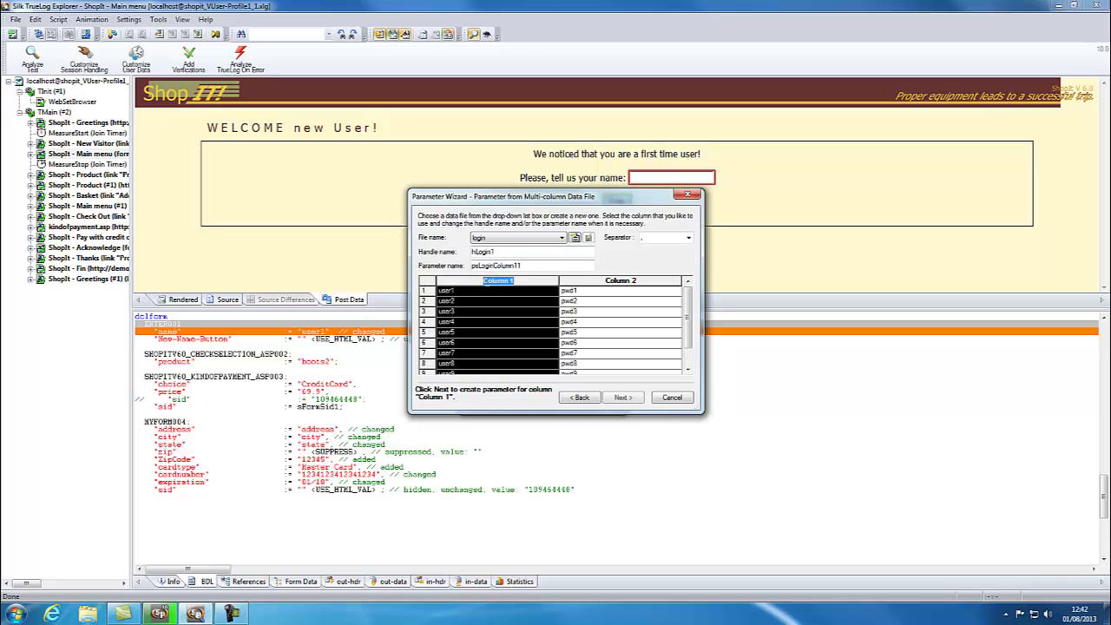
pyautogui.click(627, 398)
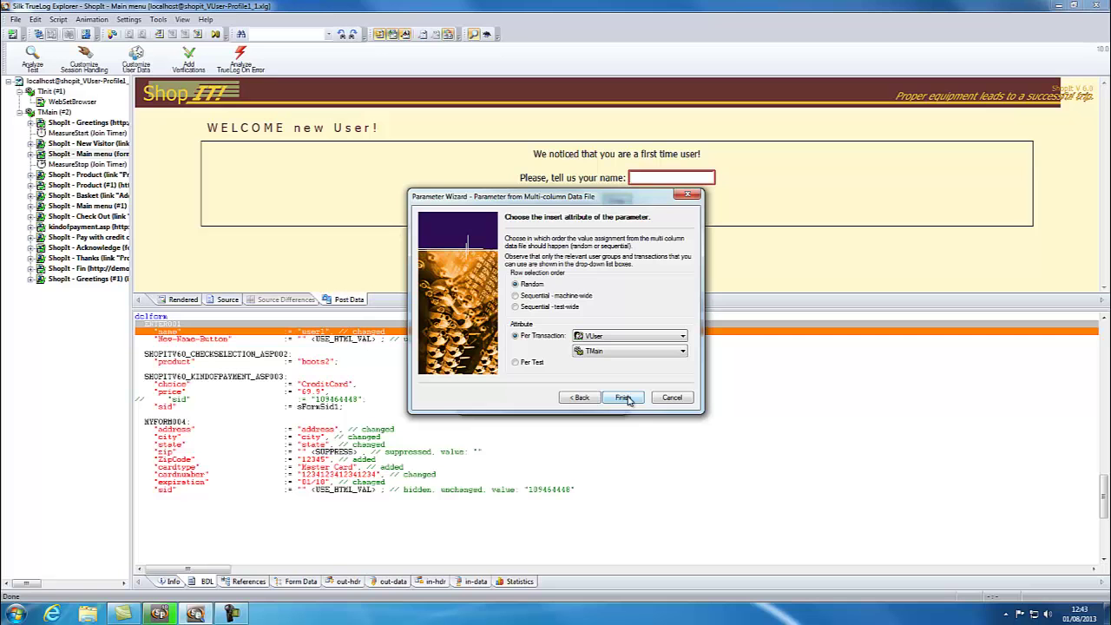
pyautogui.click(626, 398)
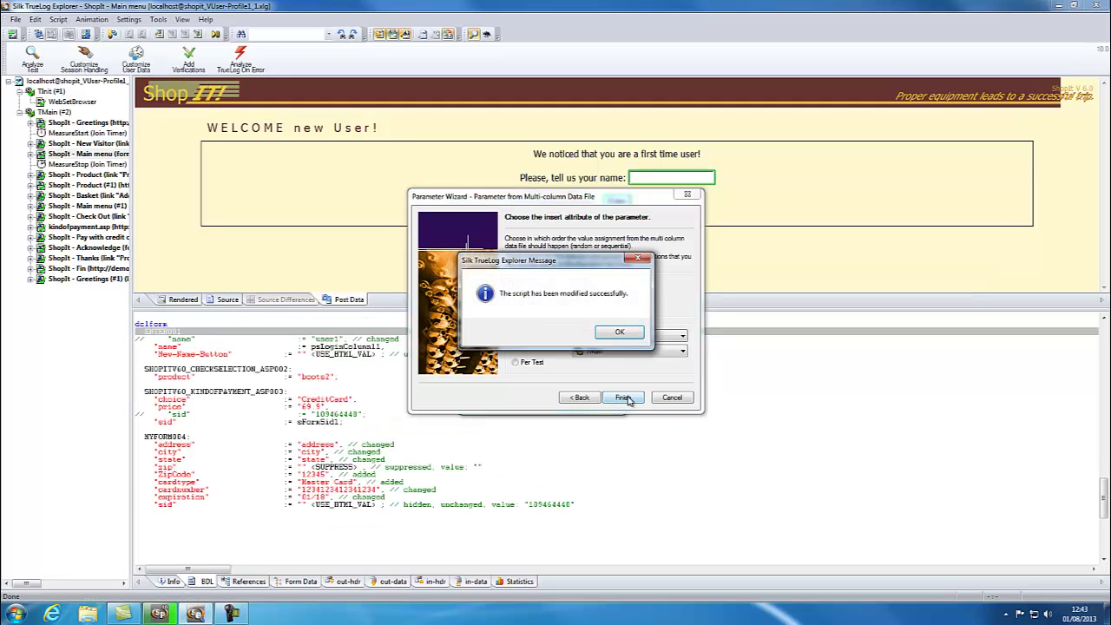
pyautogui.click(619, 335)
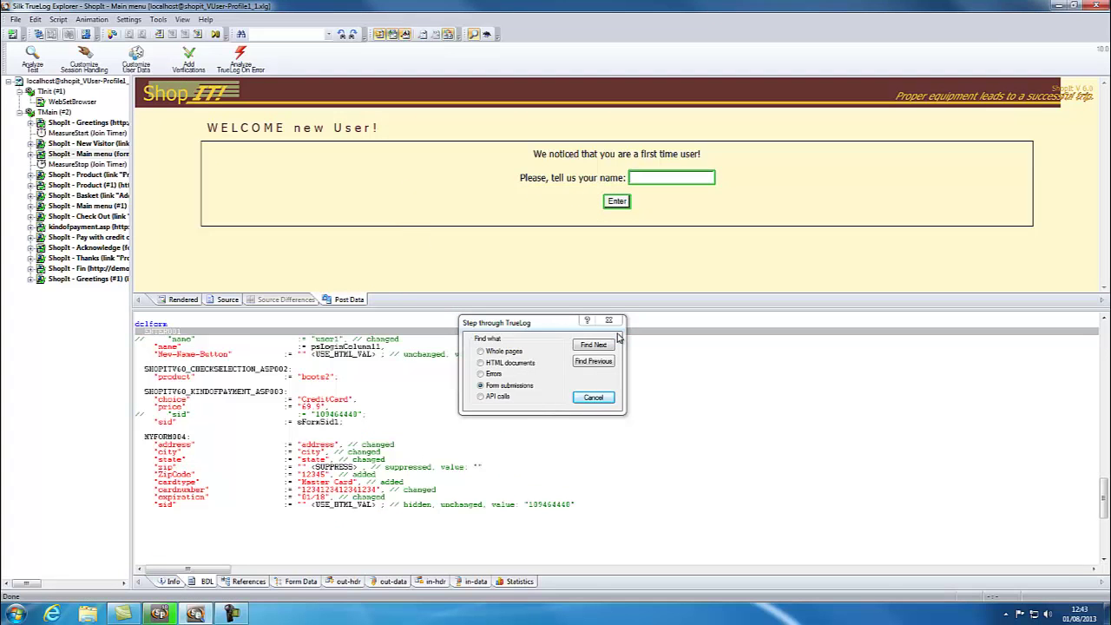
# Close the step-through search and replay the modified script with Try Script.
pyautogui.click(593, 398)
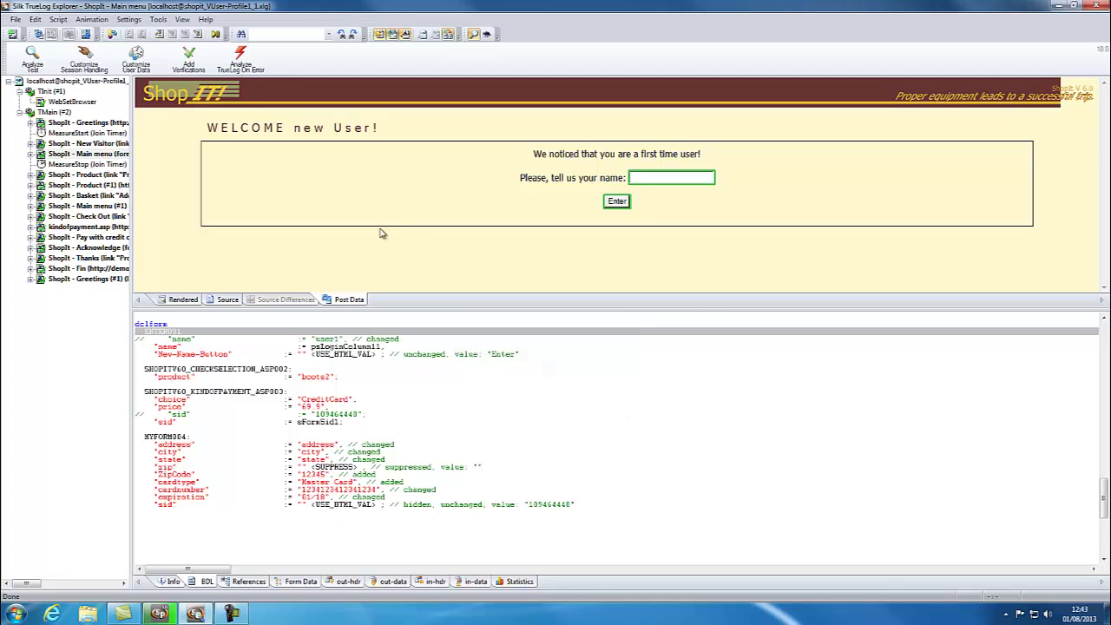
pyautogui.click(215, 34)
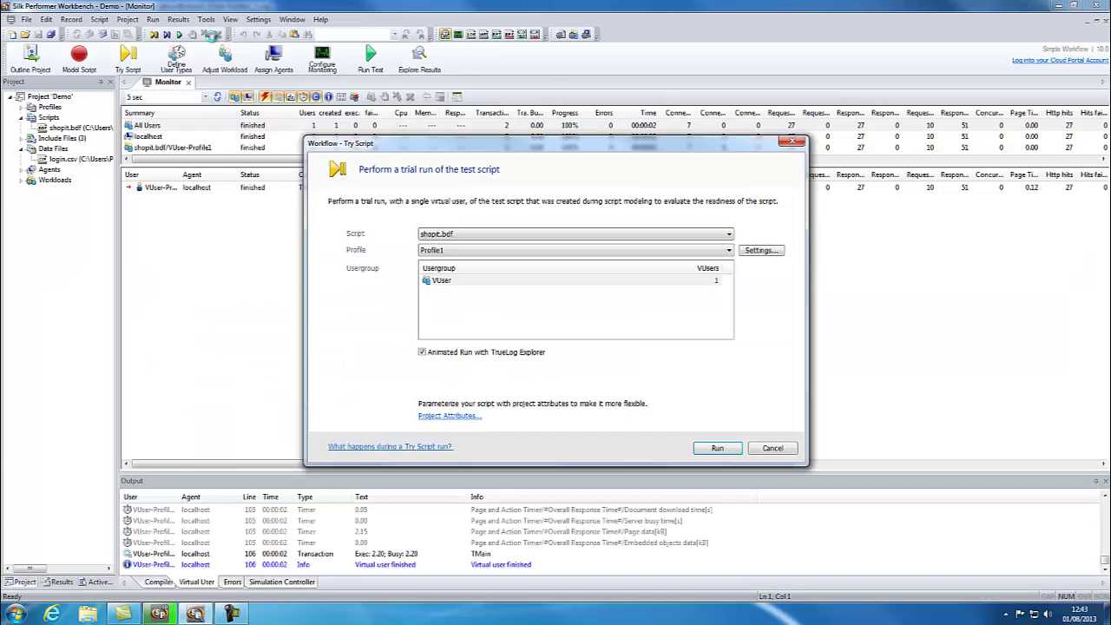
pyautogui.click(717, 448)
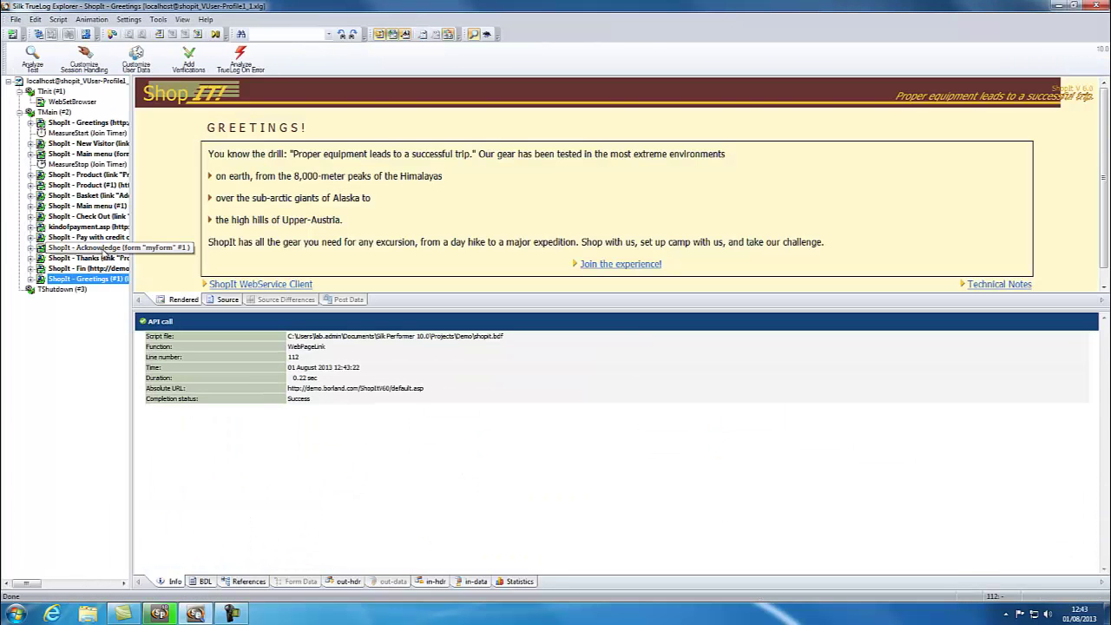
# Check the new run's Acknowledge page showing user6, then view its Thanks page.
pyautogui.click(102, 250)
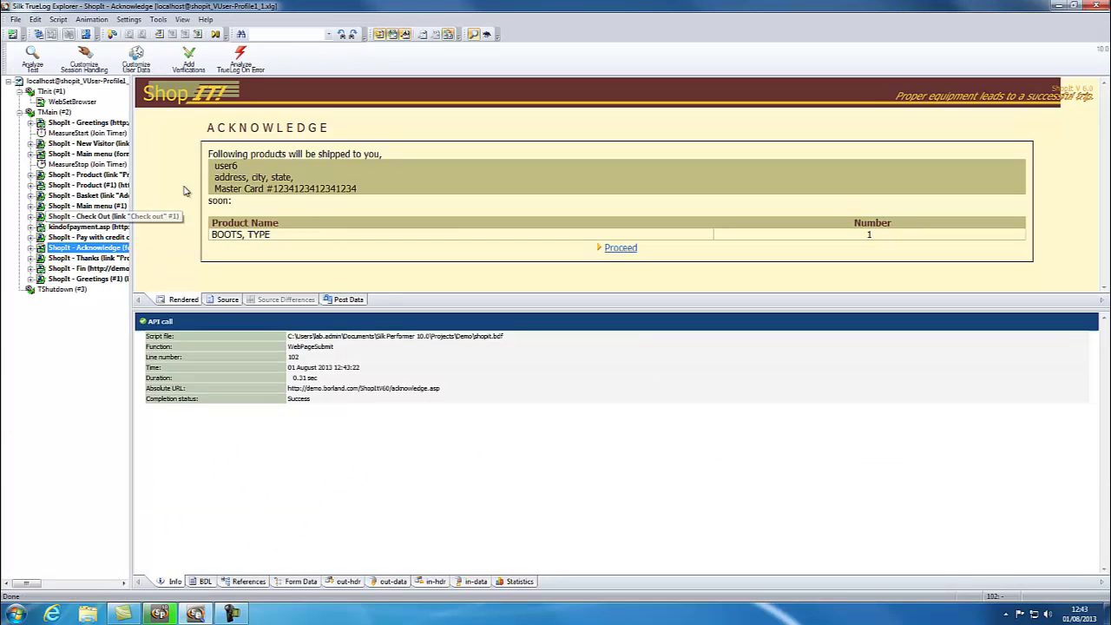
pyautogui.moveTo(239, 170); pyautogui.dragTo(214, 171)
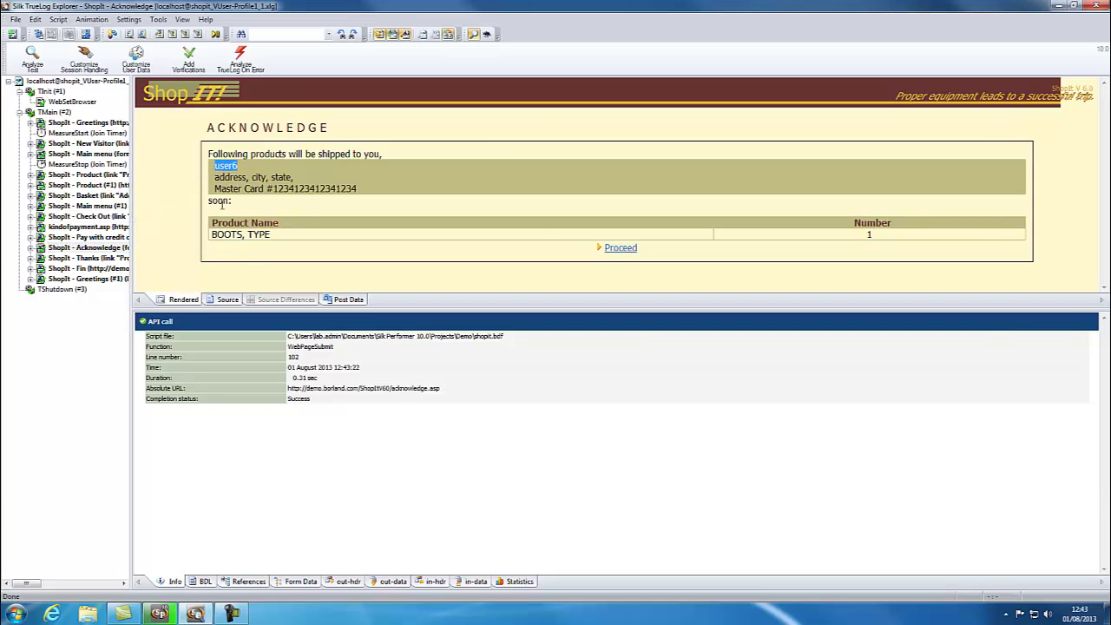
pyautogui.click(184, 264)
pyautogui.click(103, 258)
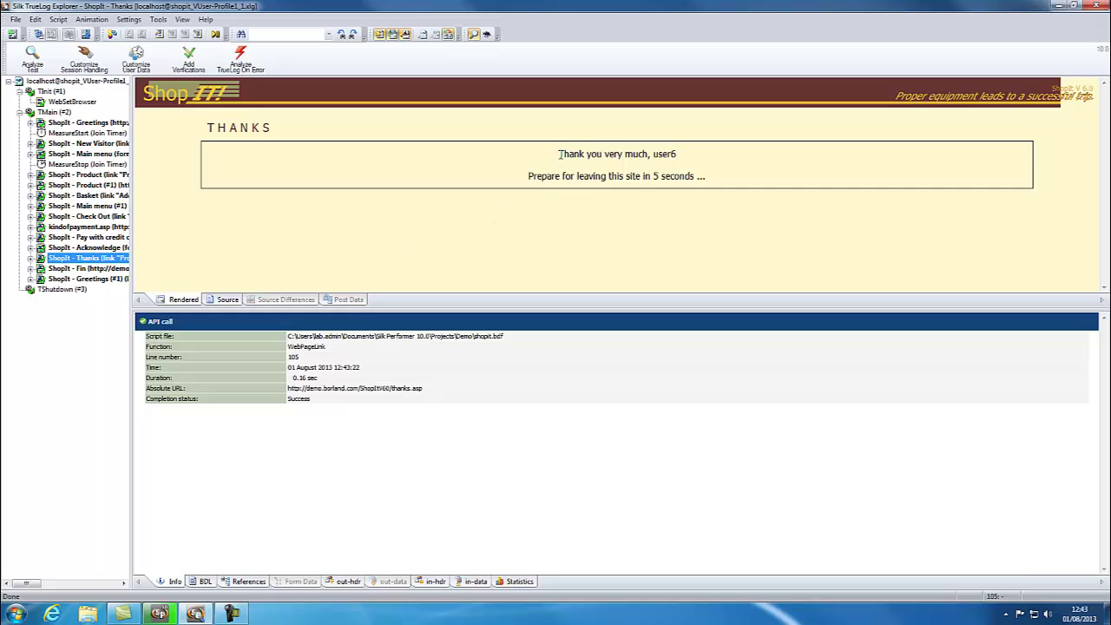
# Insert a WebVerifyHtml check for the selected text 'Thank you very much' on the Thanks page.
pyautogui.moveTo(558, 154); pyautogui.dragTo(648, 155)
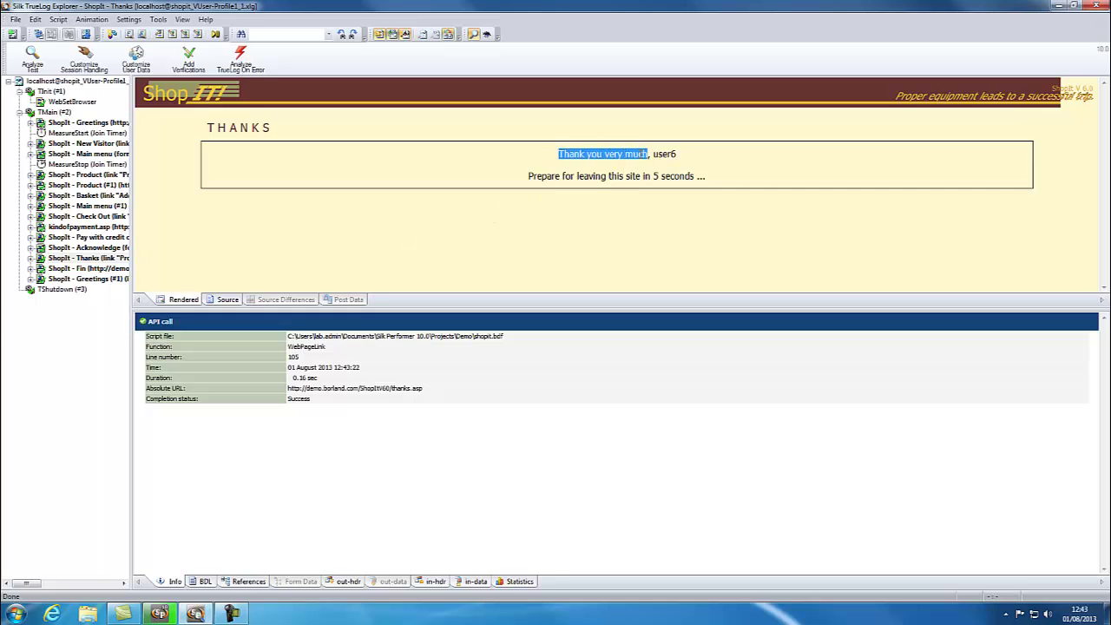
pyautogui.rightClick(593, 158)
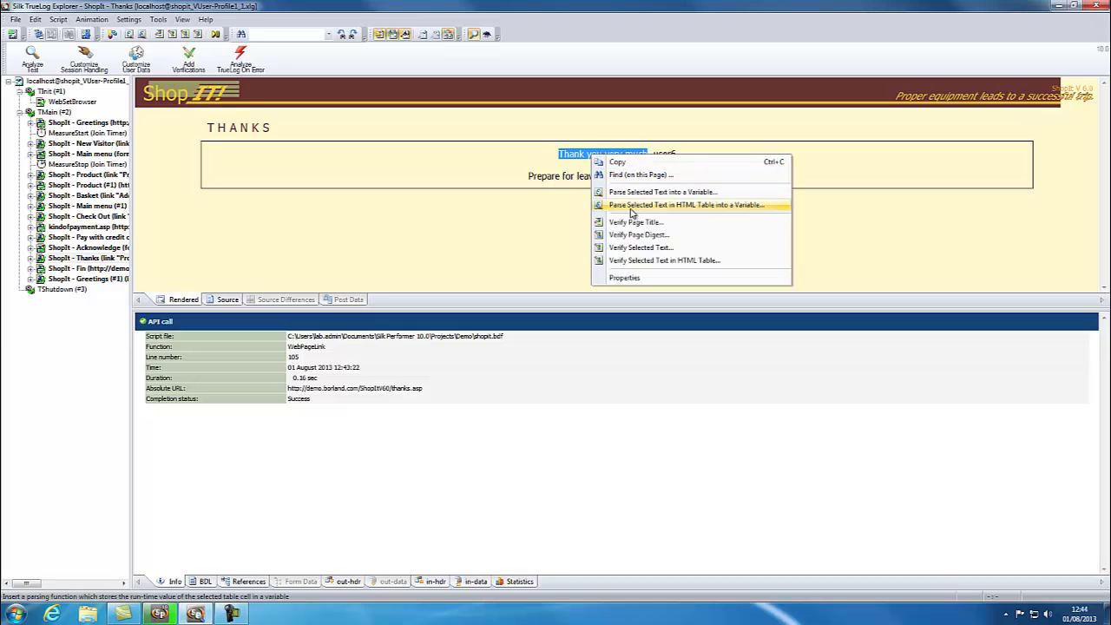
pyautogui.click(683, 249)
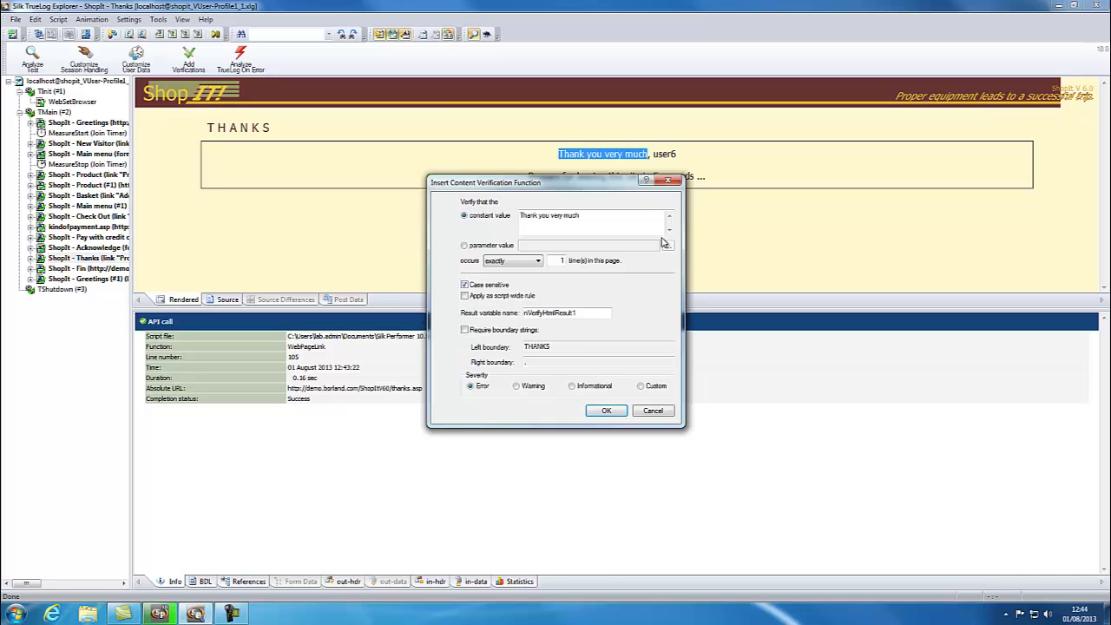
pyautogui.click(622, 411)
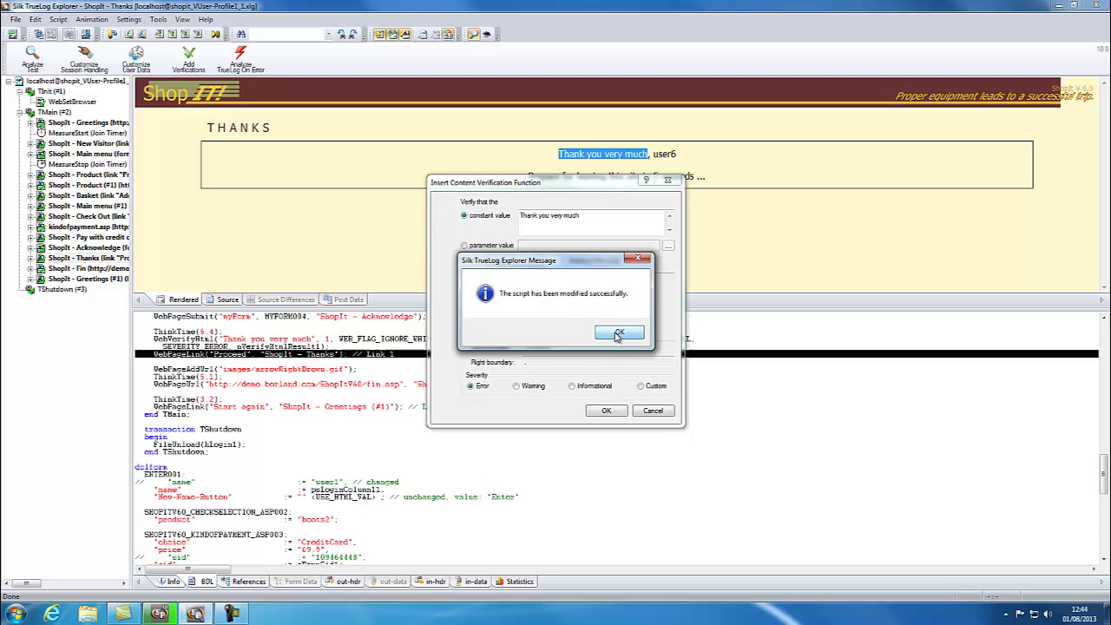
pyautogui.click(616, 335)
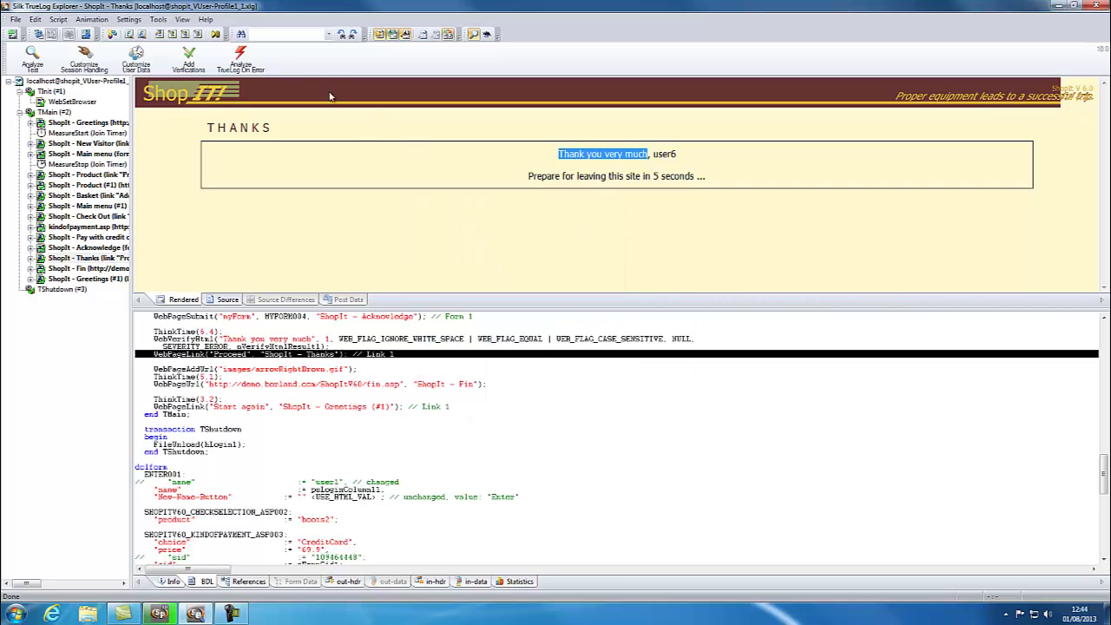
# Replay the script and view the Thanks page for user9 with the verification passing.
pyautogui.click(215, 36)
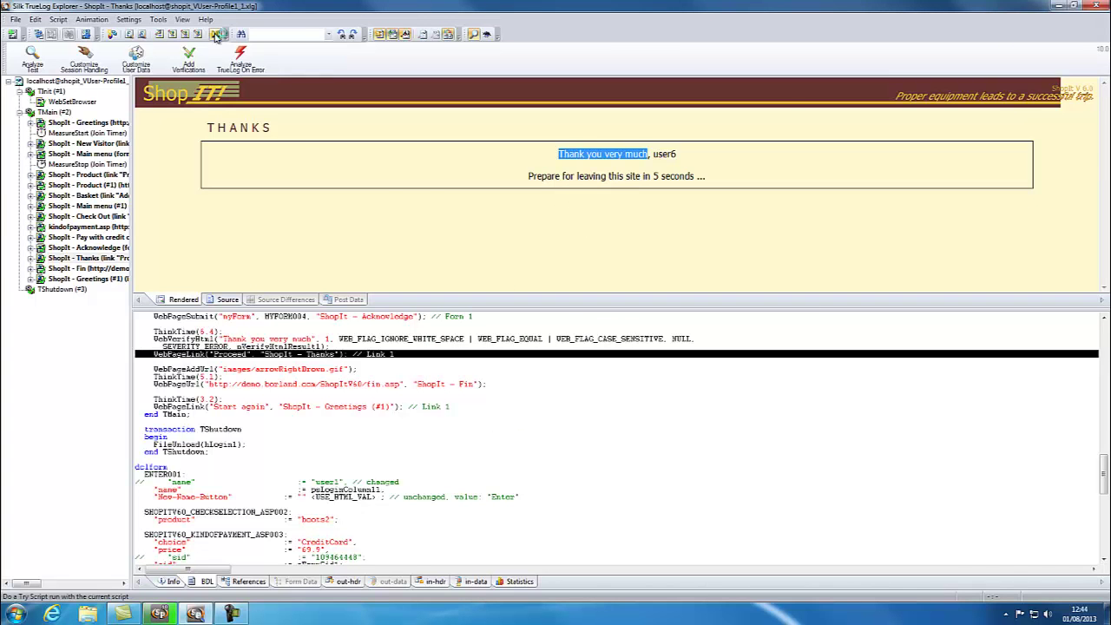
pyautogui.click(717, 448)
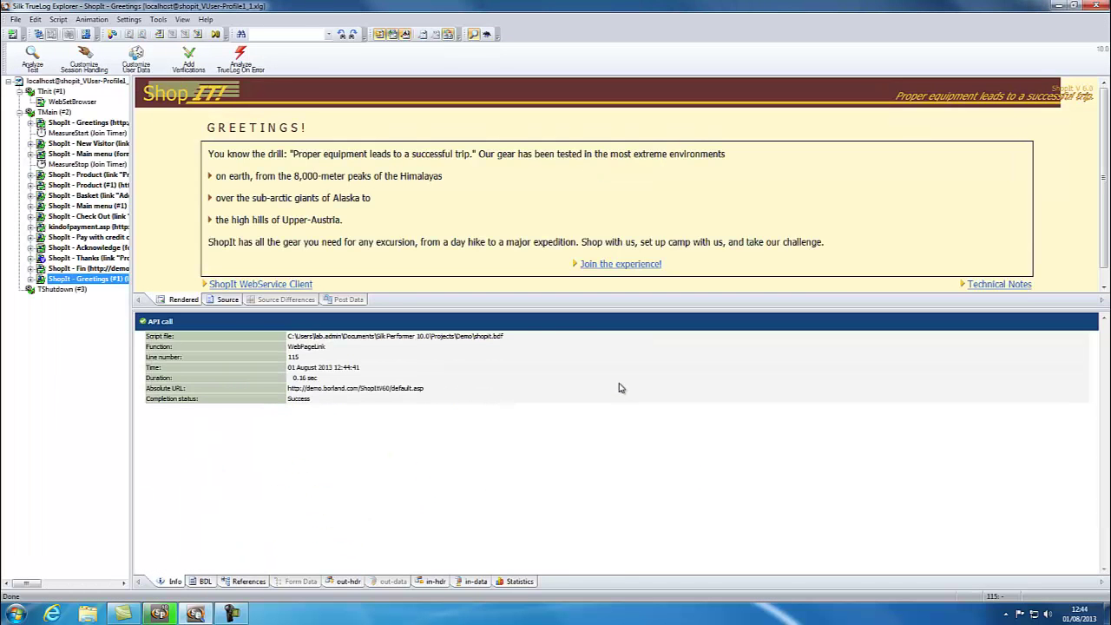
pyautogui.click(97, 259)
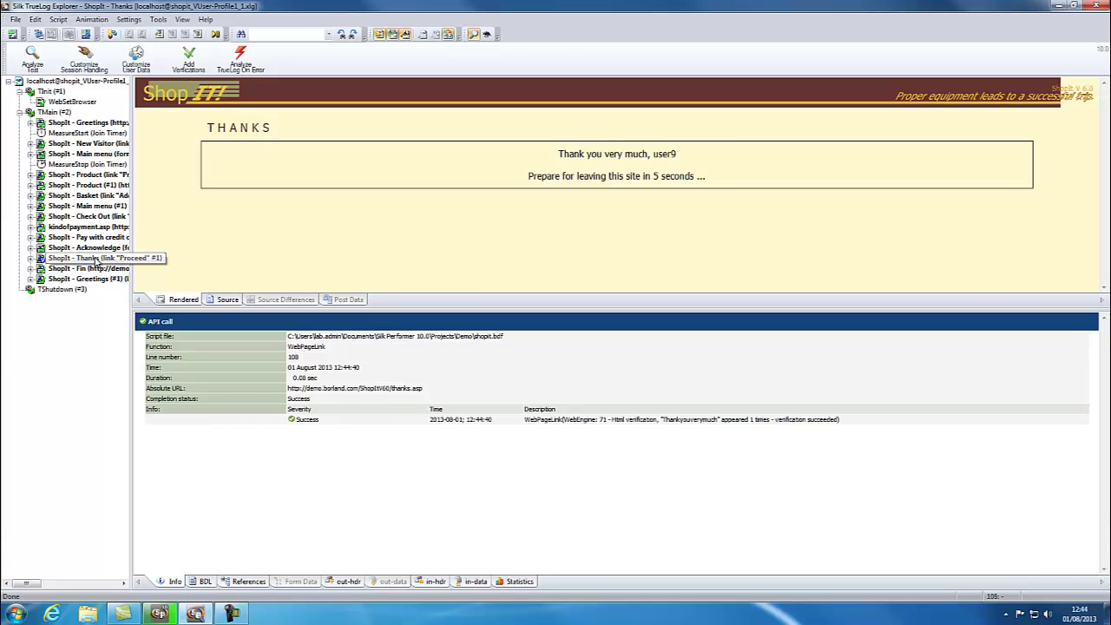